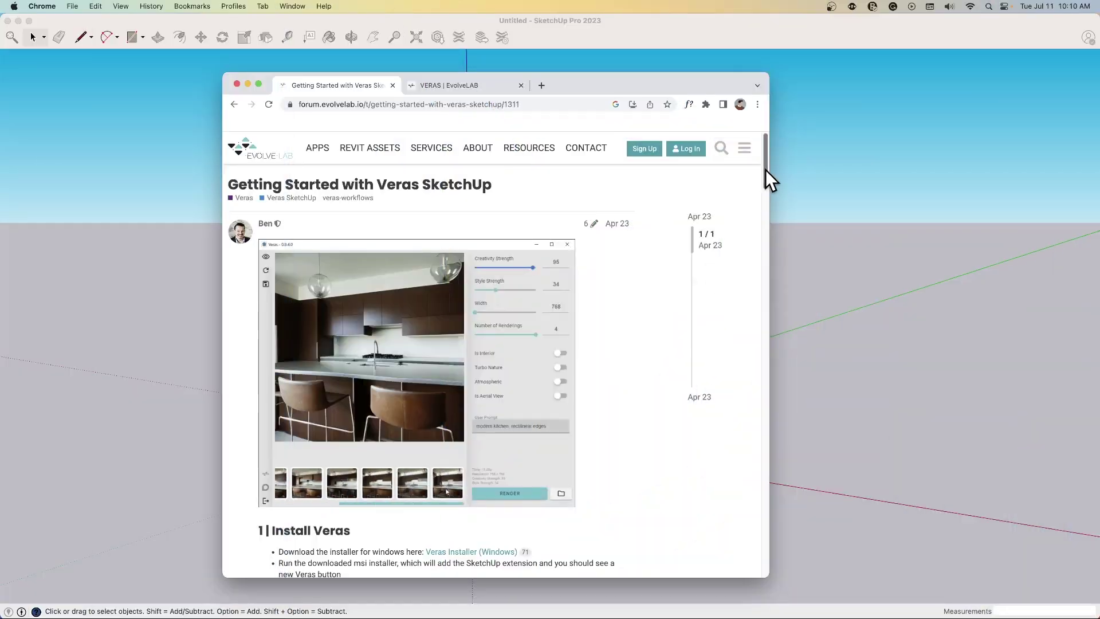
Step: Scroll the forum guide and switch to the VERAS | EvolveLAB product page tab
drag(765, 169, 773, 364)
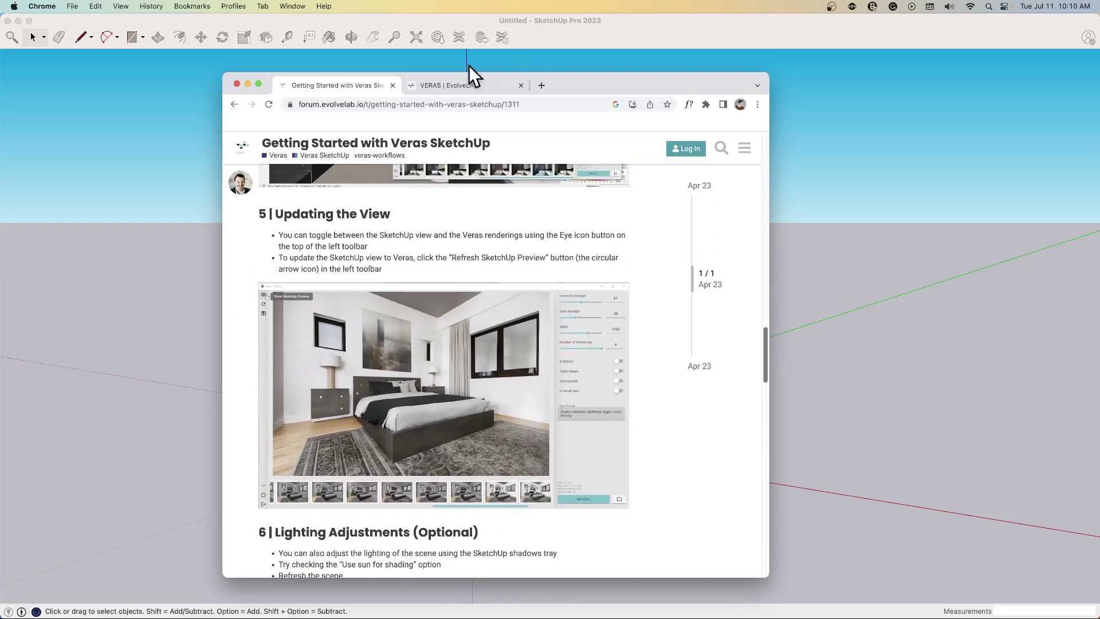
click(452, 86)
mouse_move(616, 184)
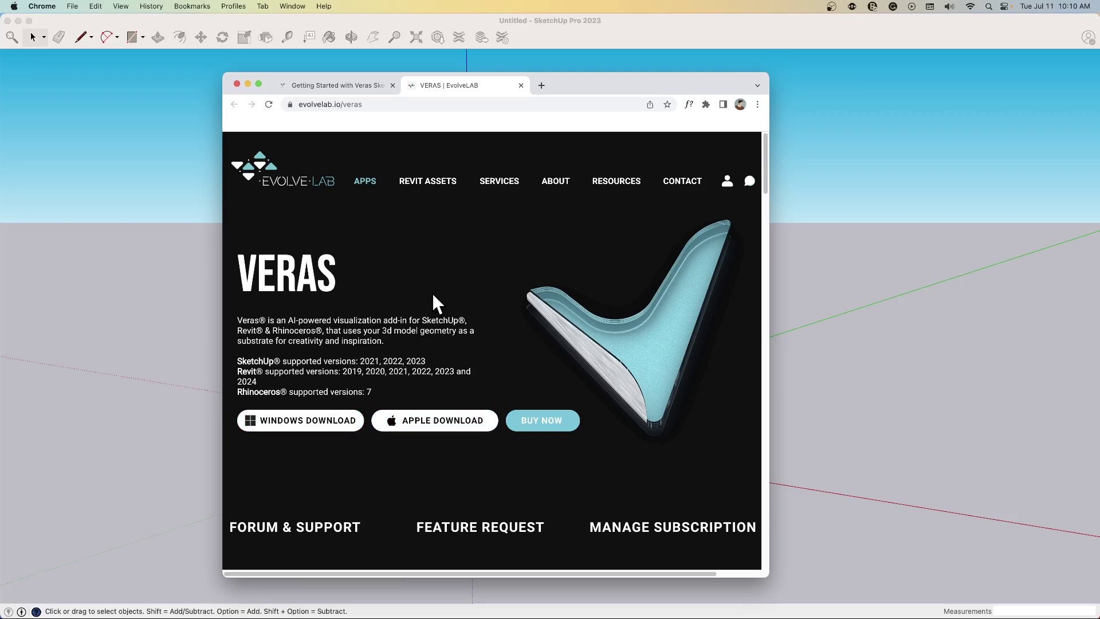
Step: Launch EvolveLAB Veras from the Extensions menu in SketchUp and centre its window
click(932, 270)
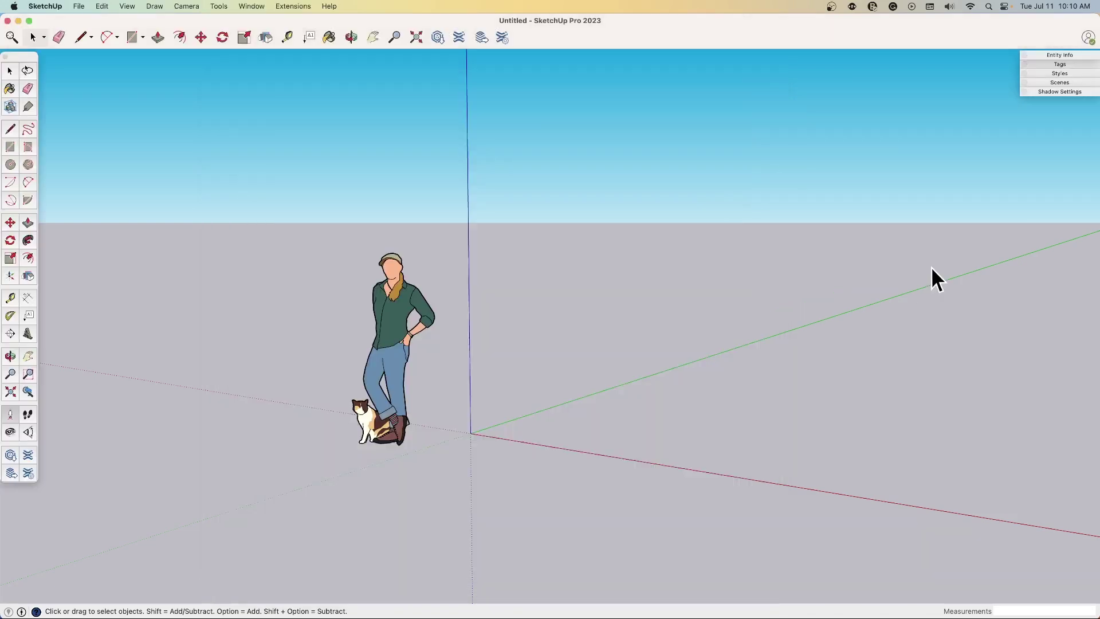
click(294, 7)
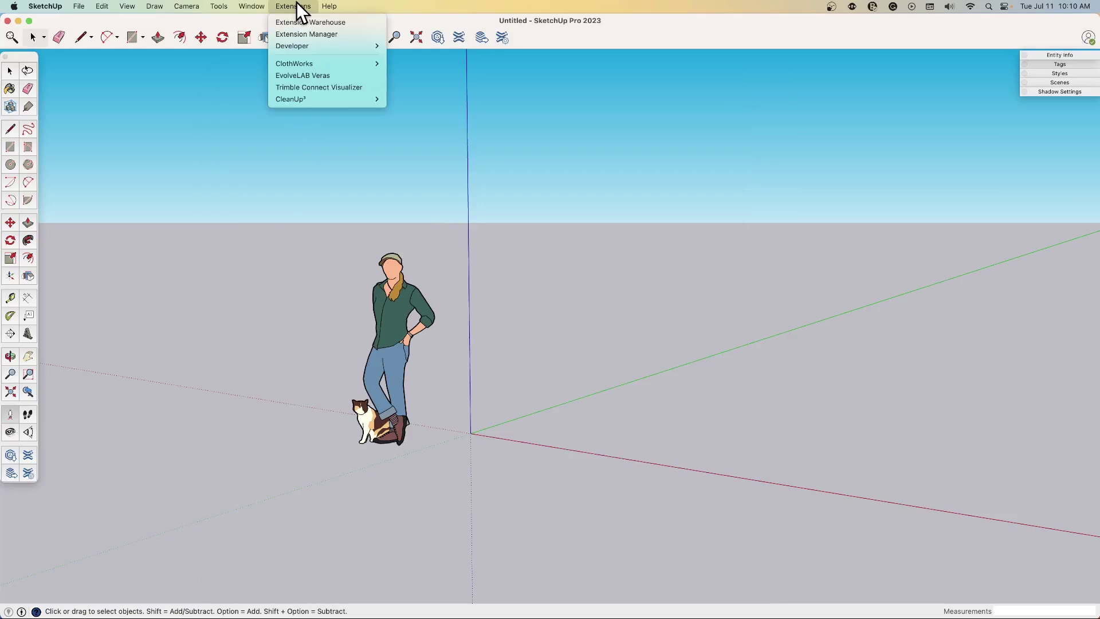
click(339, 76)
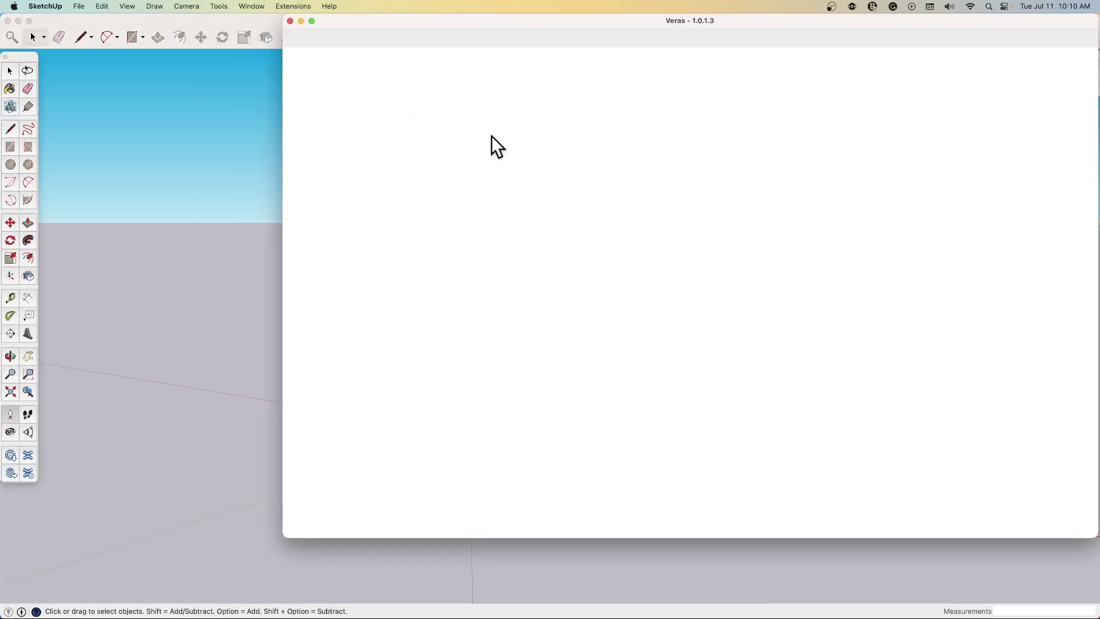
drag(493, 32, 367, 67)
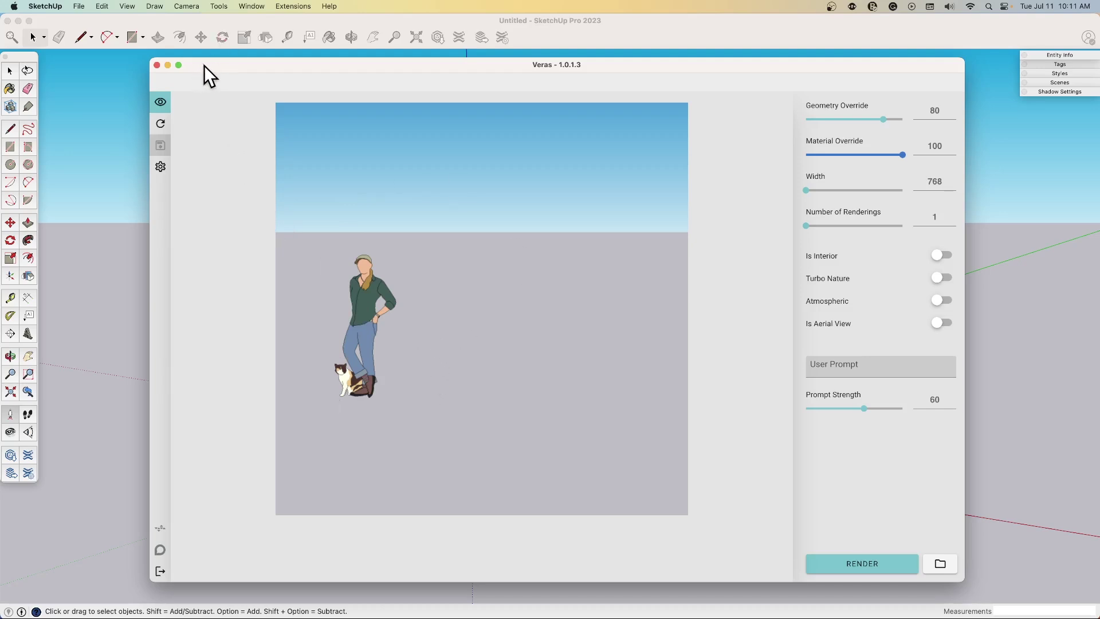
drag(205, 64, 1073, 91)
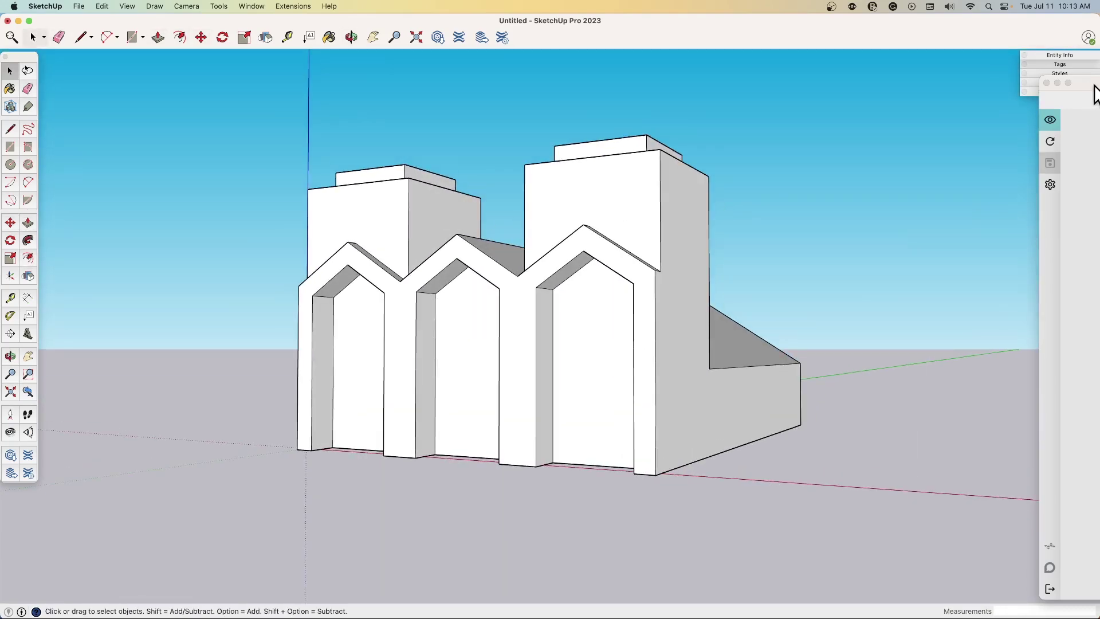
mouse_move(1093, 87)
mouse_down()
mouse_move(204, 69)
mouse_move(277, 238)
mouse_move(713, 547)
mouse_move(224, 85)
mouse_move(259, 69)
mouse_move(553, 209)
mouse_move(244, 73)
mouse_up()
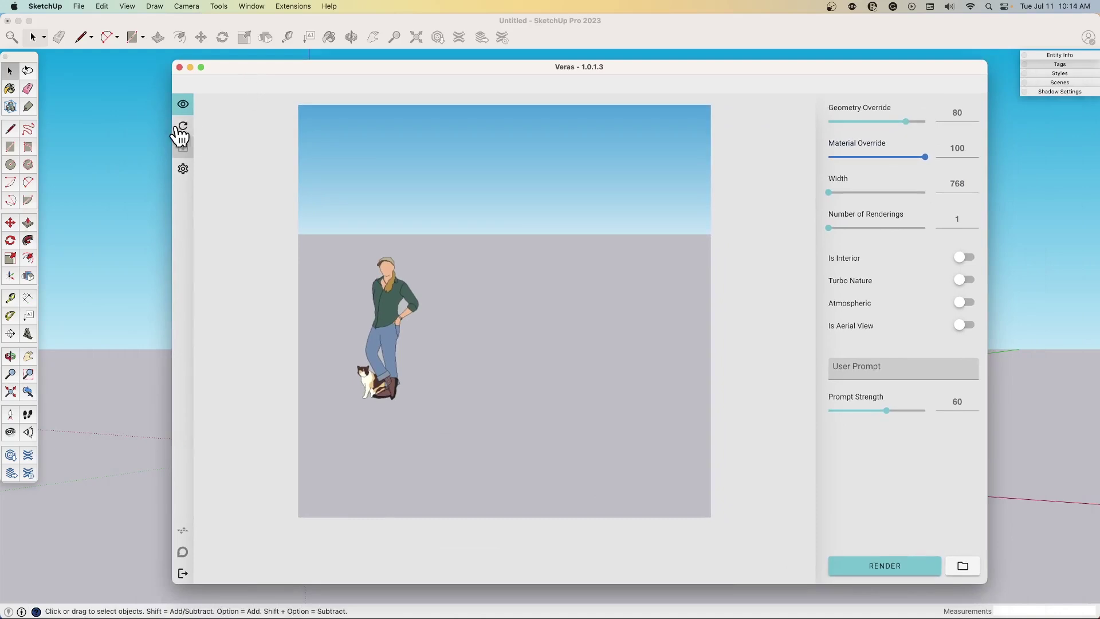
Step: Refresh the Veras preview to show the building model and set Width to 1088
click(183, 126)
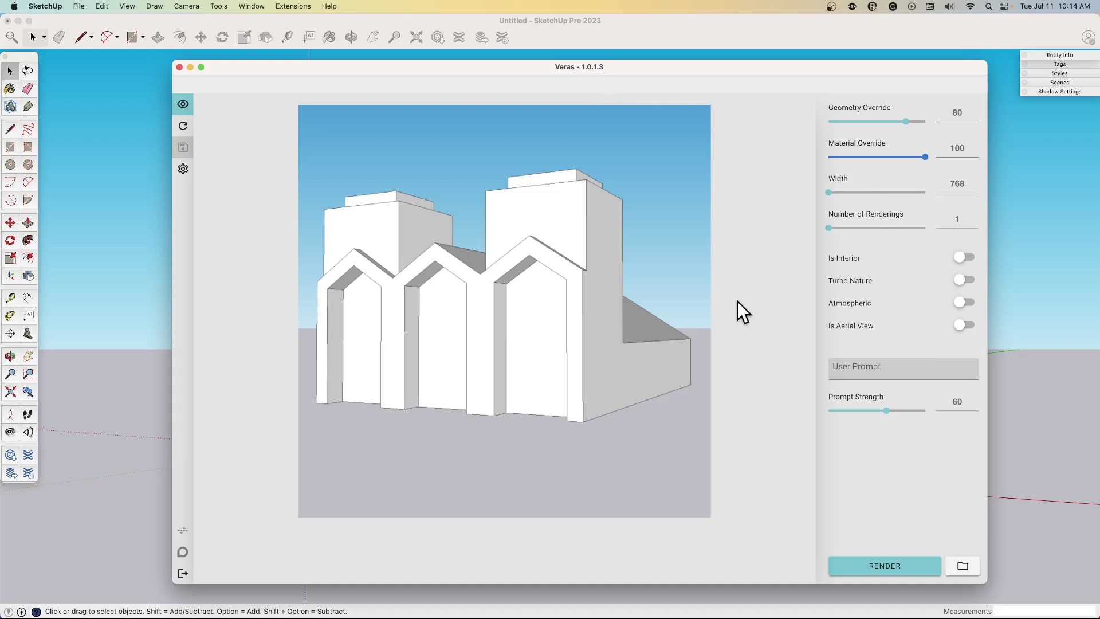
click(881, 191)
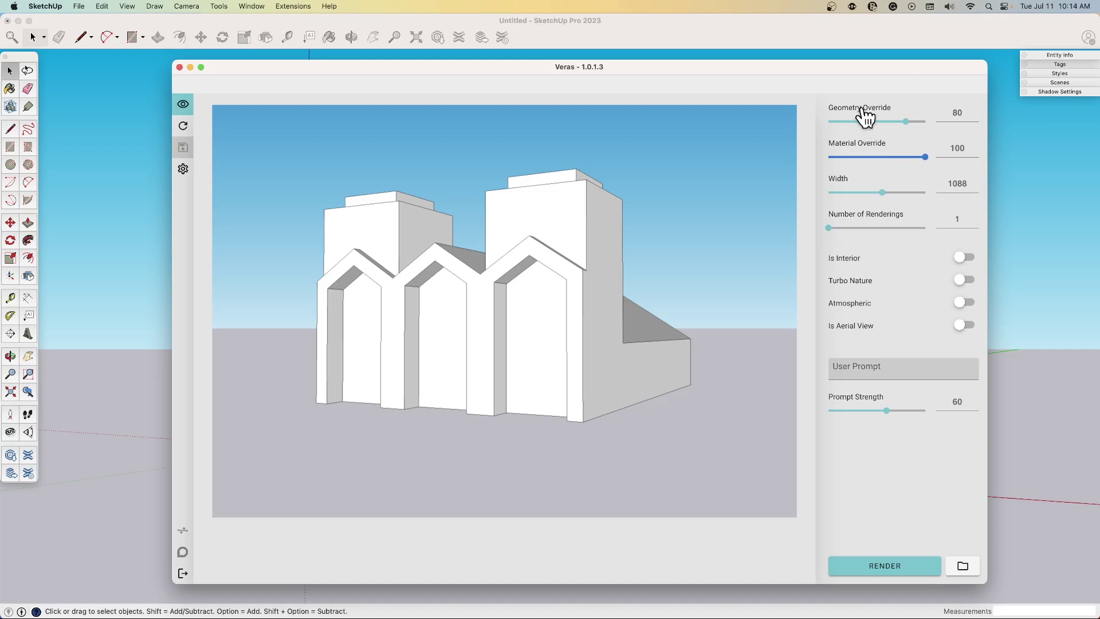
Step: With 2 renderings set, switch on Turbo Nature and Atmospheric in Veras
mouse_move(865, 116)
mouse_move(866, 150)
mouse_move(863, 288)
click(964, 280)
click(968, 307)
Step: Paste the Gothic marble cathedral prompt copied from TextEdit into the Veras User Prompt
click(882, 366)
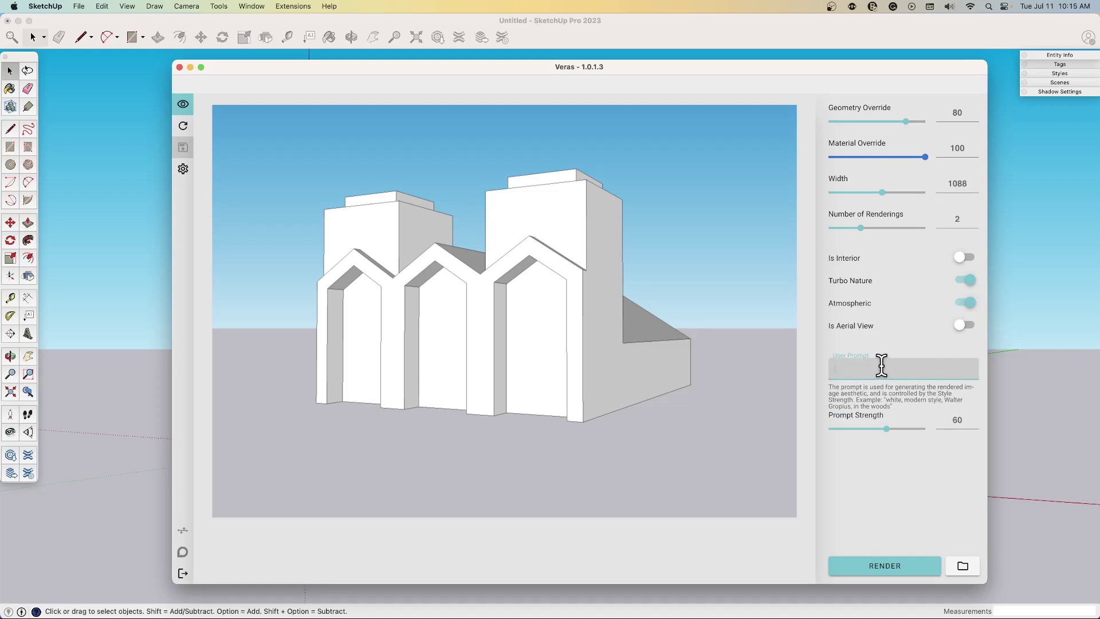
key(super+Tab)
click(560, 319)
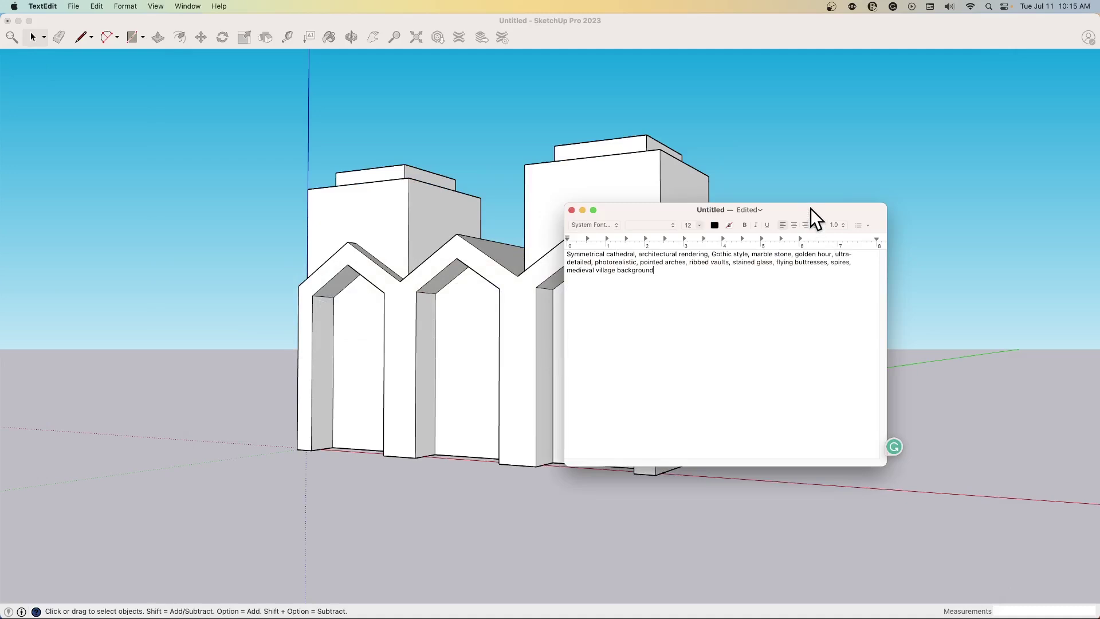
drag(810, 211, 825, 204)
key(super+a)
key(super+c)
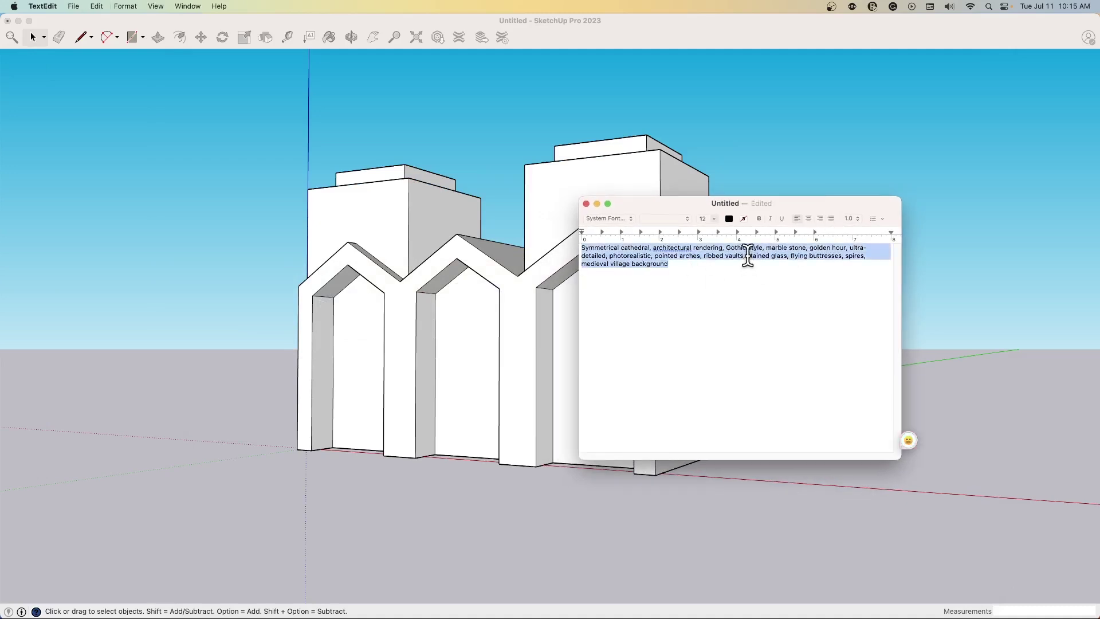
key(super+Tab)
key(super+v)
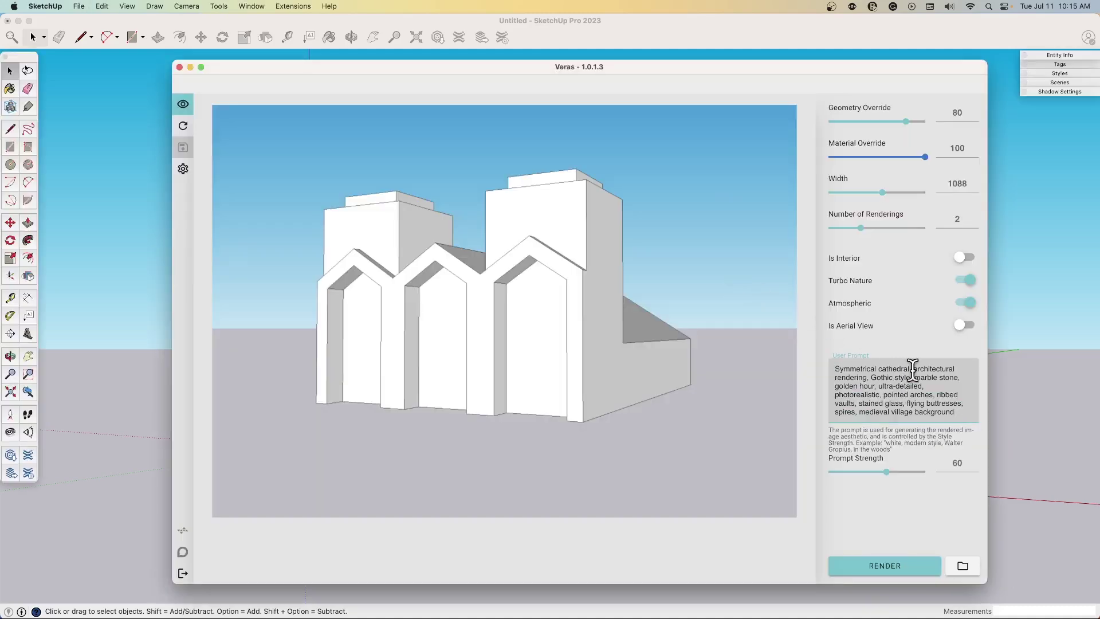
Step: Raise Prompt Strength from 60 to 74 and render the cathedral images
click(883, 567)
mouse_move(865, 462)
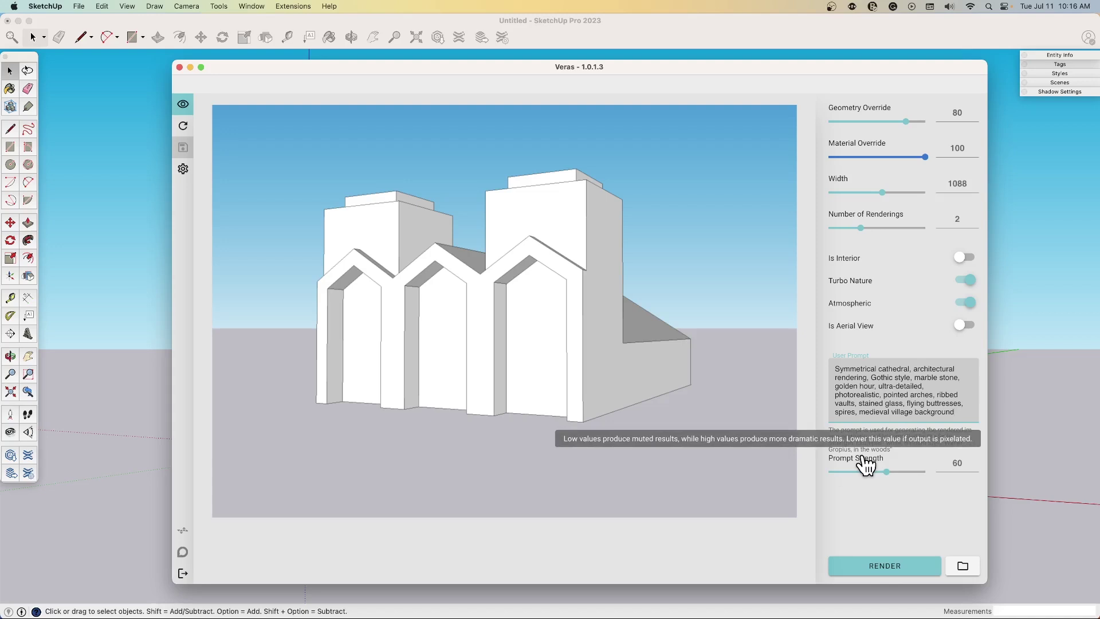
click(901, 471)
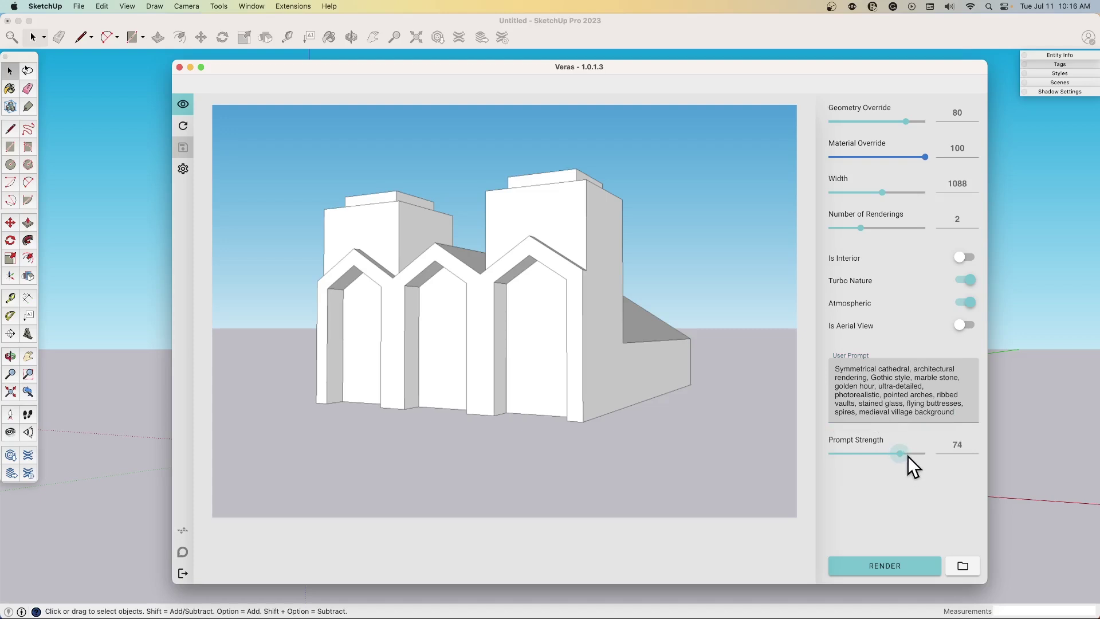
click(890, 570)
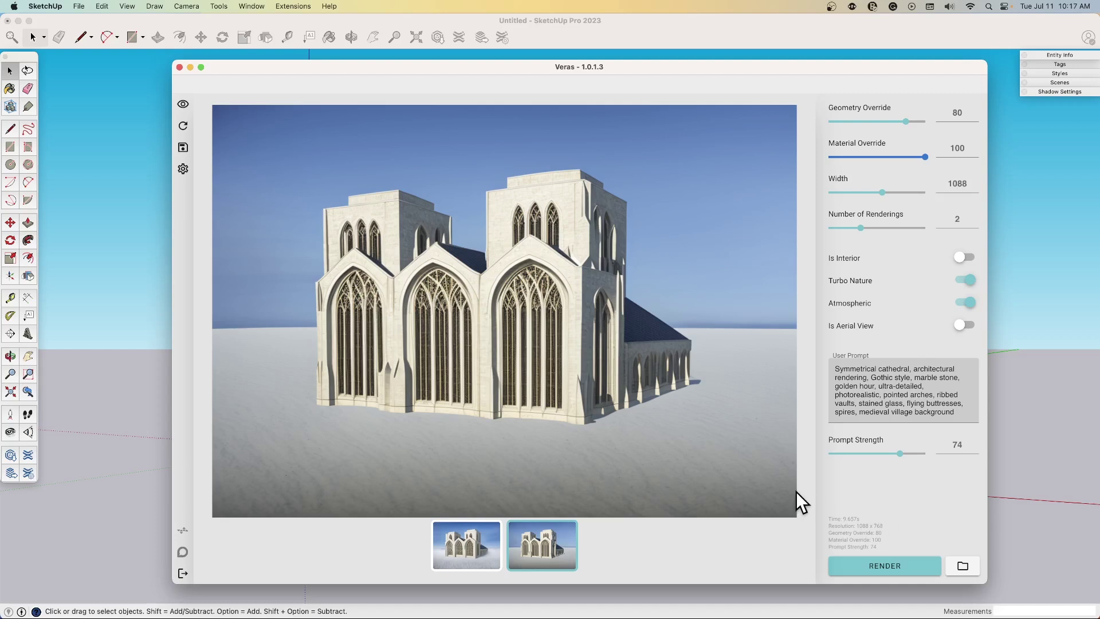
Step: Replace the medieval village background in the prompt with 'on an island in a lake'
drag(956, 413, 854, 413)
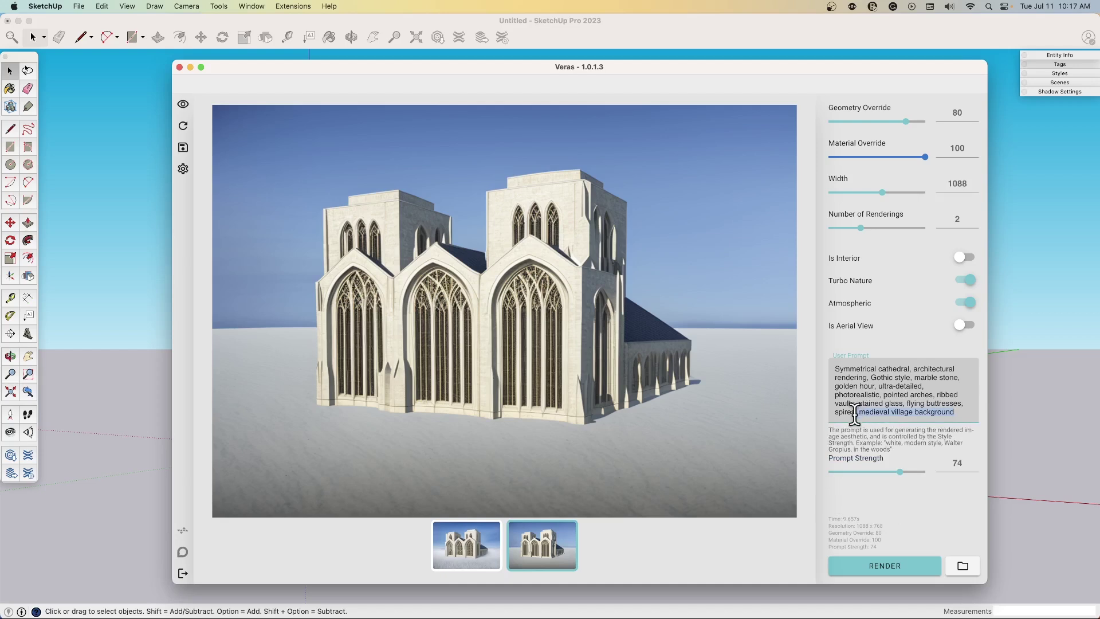
key(BackSpace)
click(870, 377)
text(on a n)
key(BackSpace)
key(BackSpace)
text(n i)
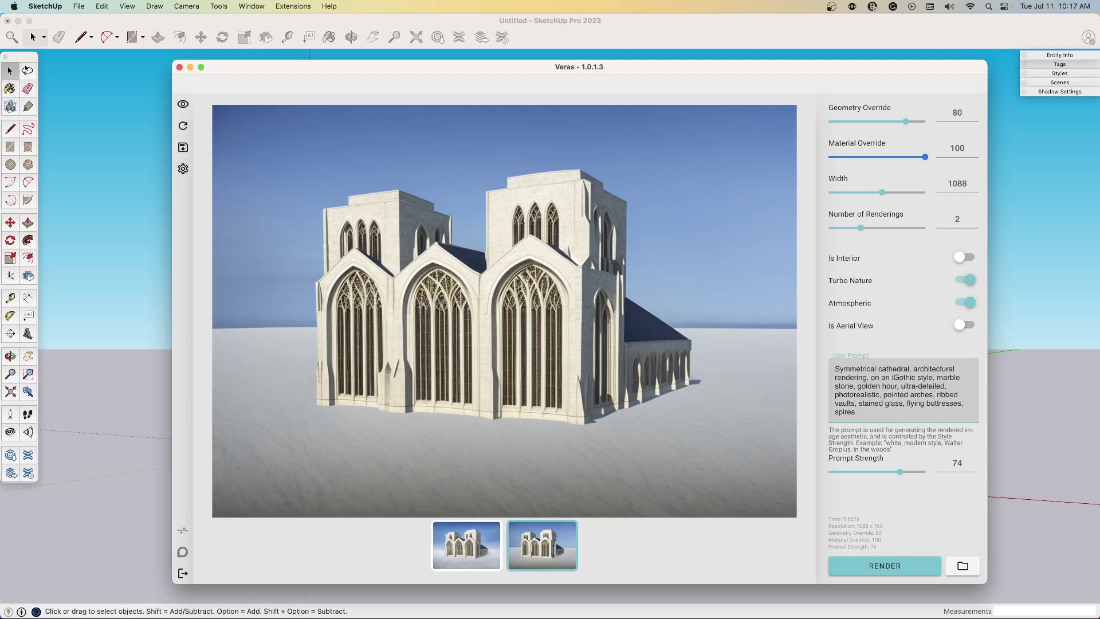
text(sland)
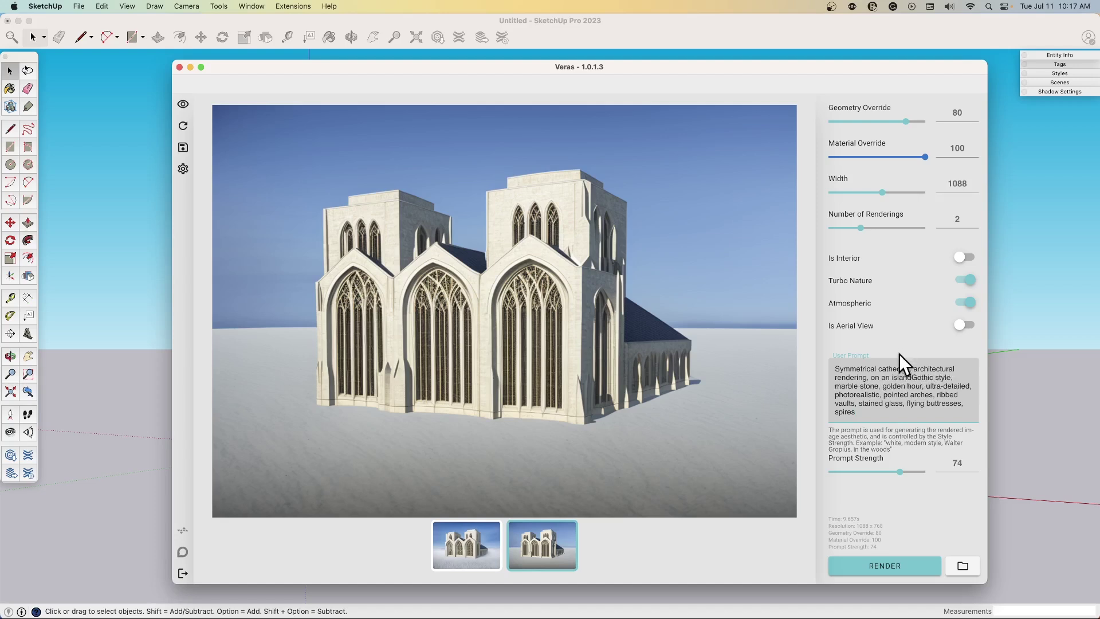
text( in a lake,)
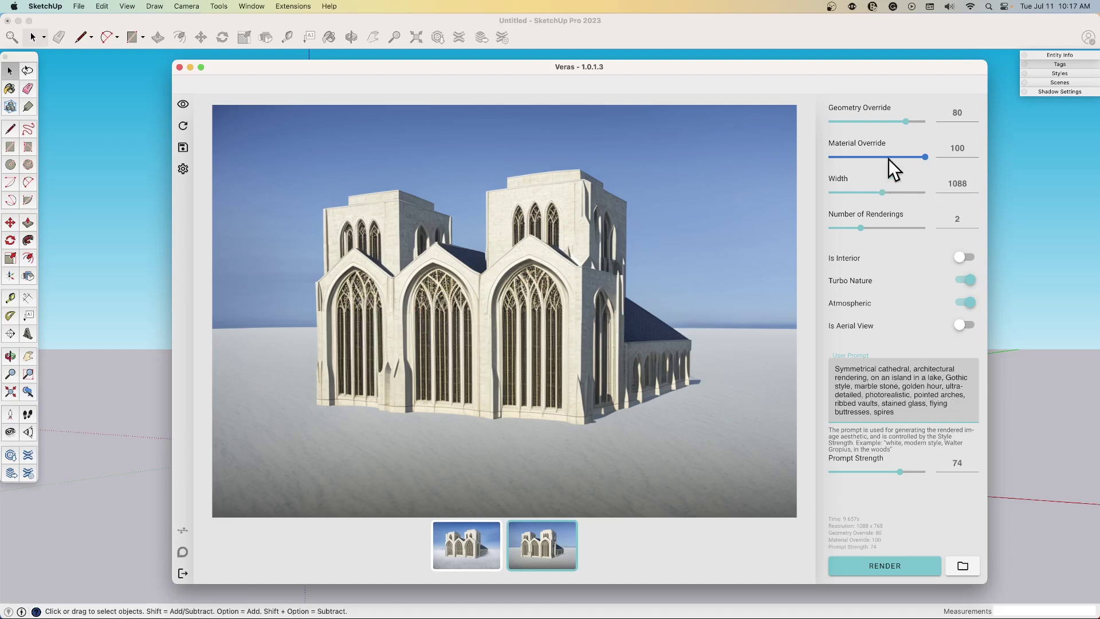
Step: Set Geometry Override 85, Prompt Strength 58, turn Atmospheric off, and render
drag(907, 125, 910, 123)
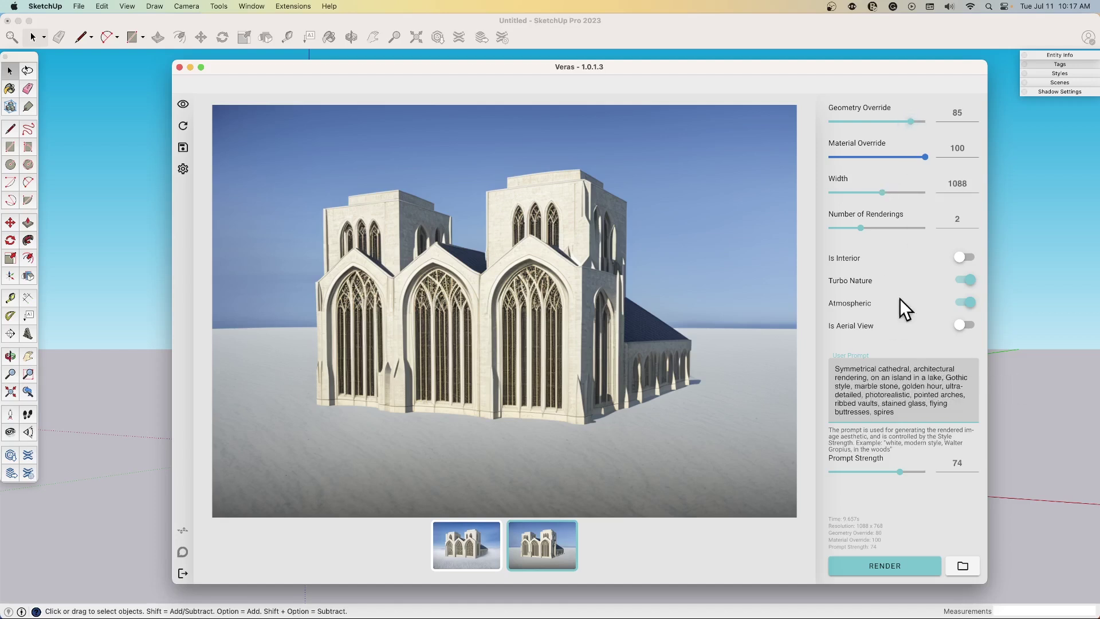
click(885, 471)
click(968, 303)
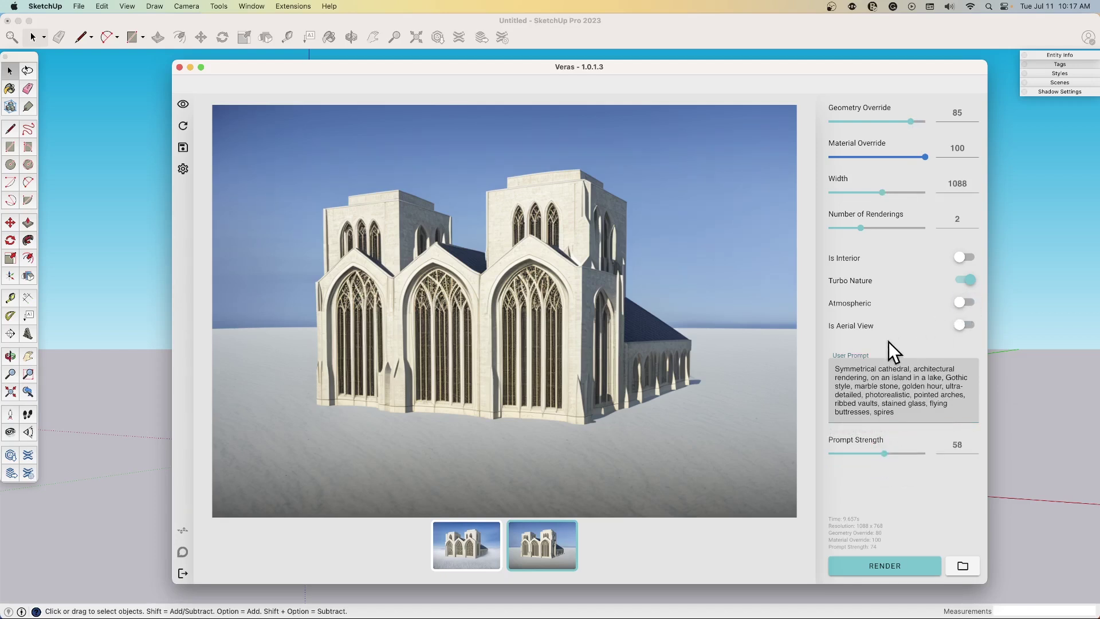
click(885, 559)
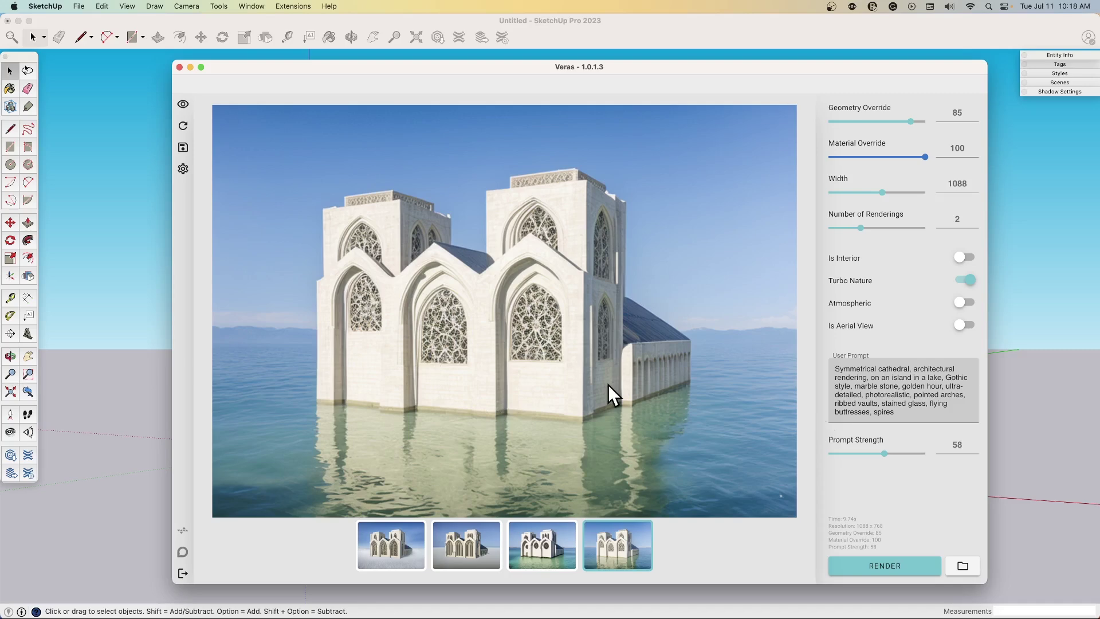
Step: Toggle the Veras eye button to compare the plain model with the cathedral render
click(182, 104)
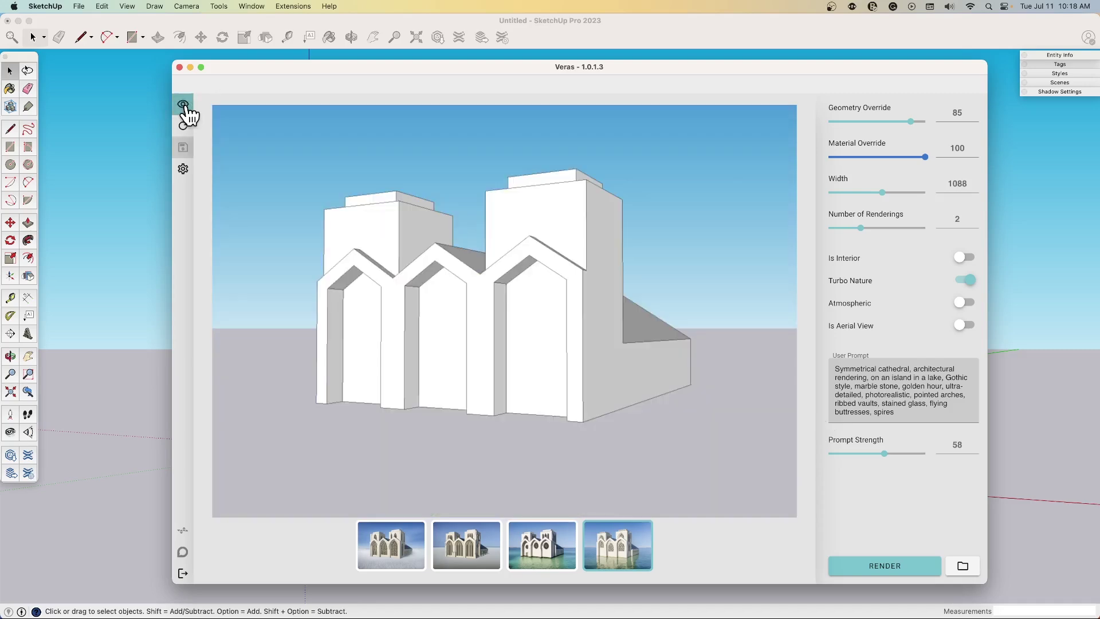
click(185, 106)
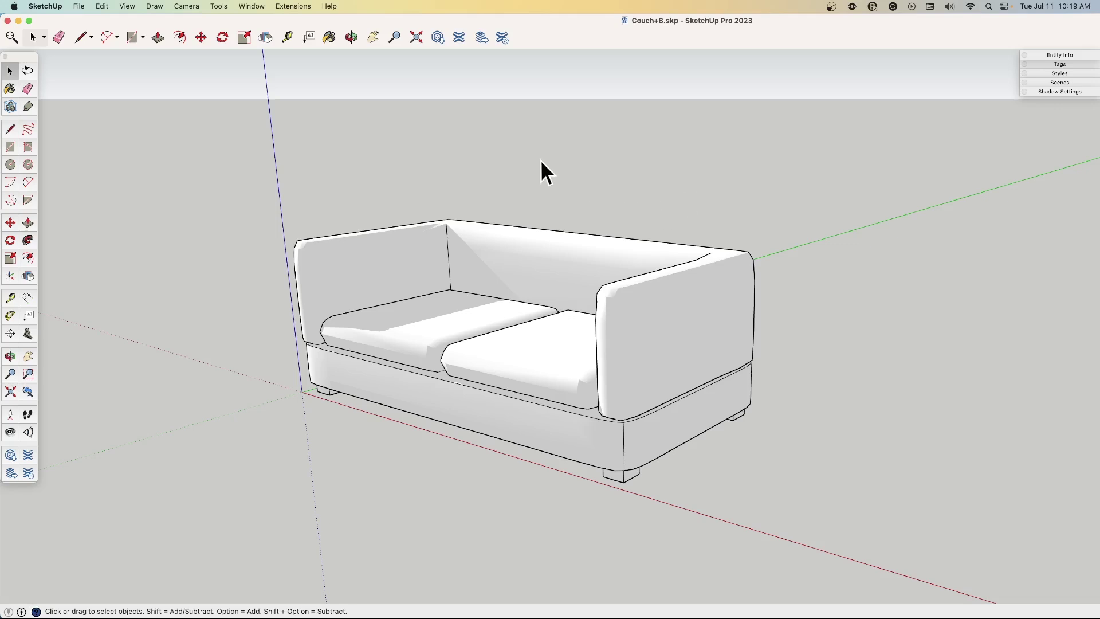
Step: Launch Veras on the couch model and render a light leather sofa prompt
click(287, 6)
click(310, 75)
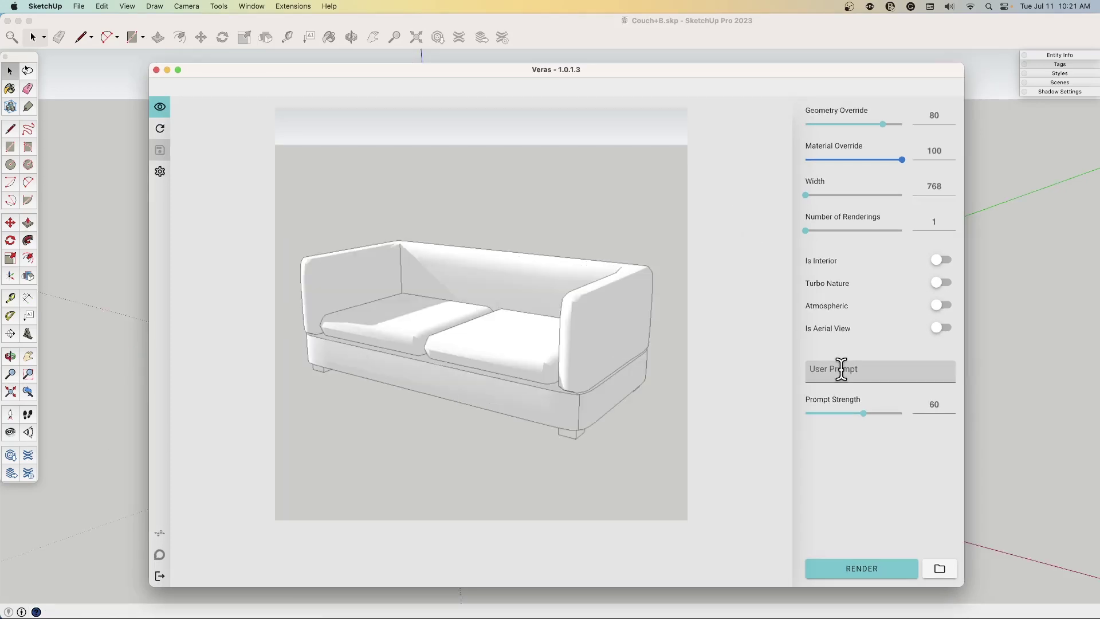
click(841, 370)
key(super+v)
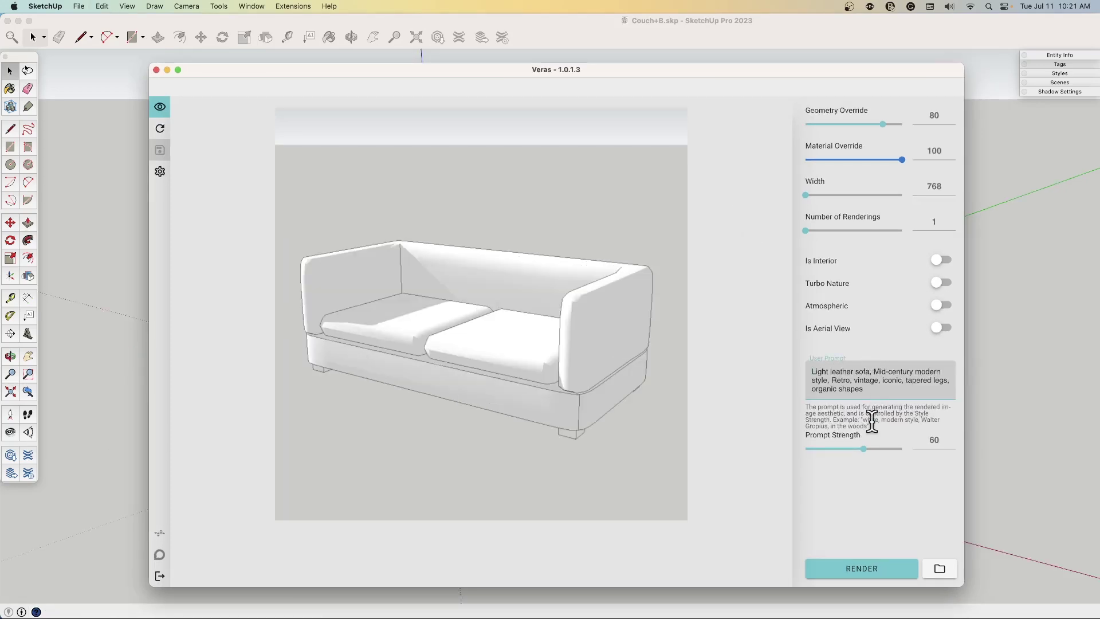
click(863, 570)
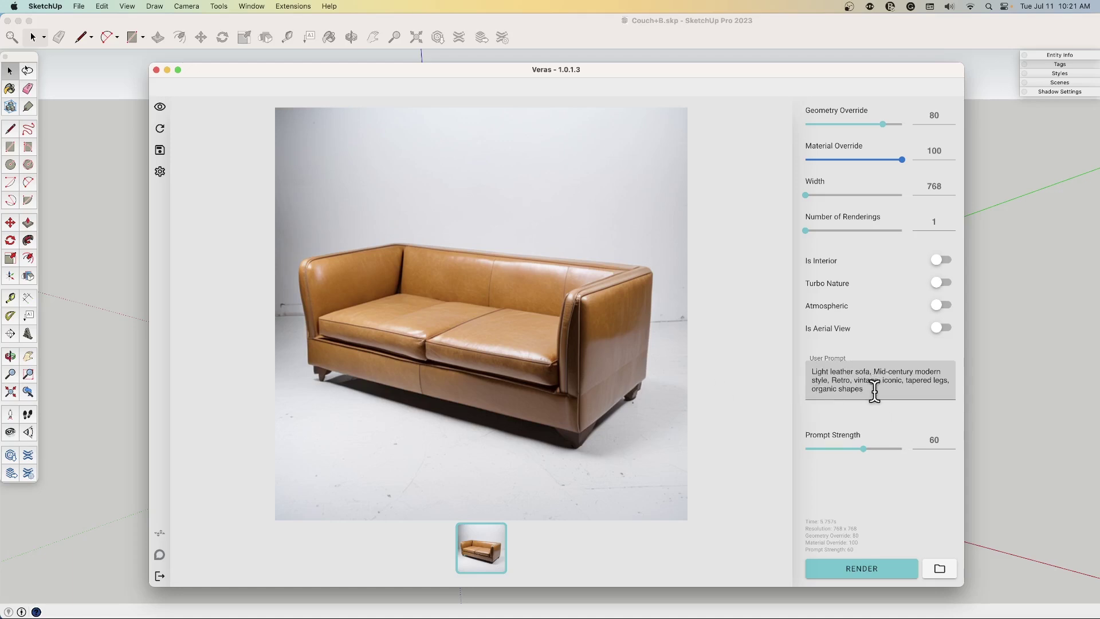
Step: Replace the prompt with the blue velvet Chesterfield prompt and render it
click(862, 390)
drag(863, 389, 793, 369)
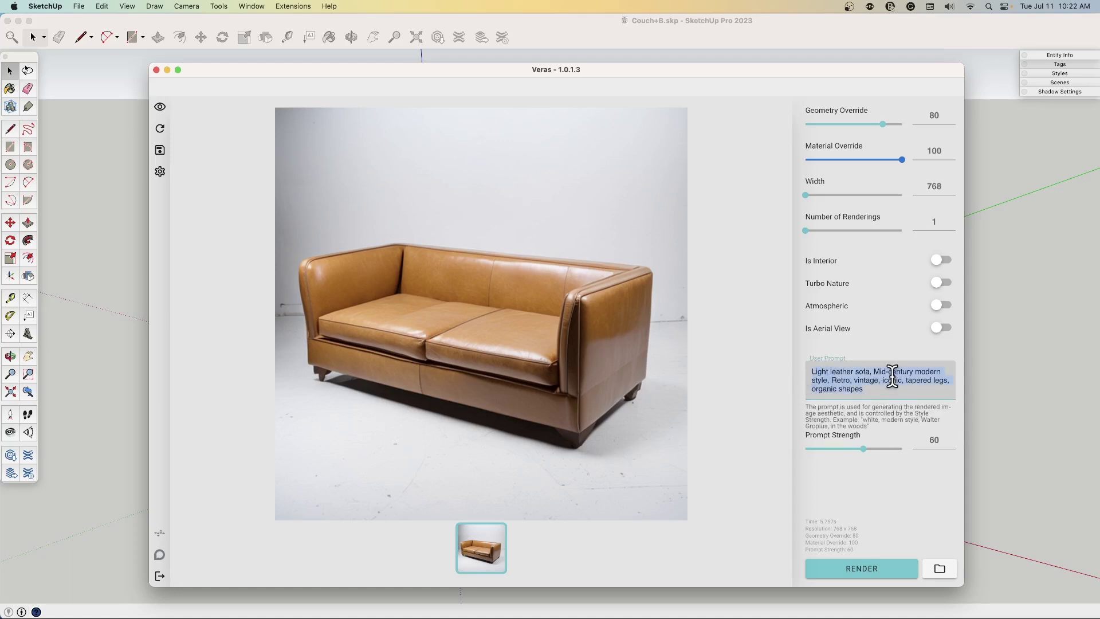
text(Blue velvet Chesterfield couch,  Button-tufted, rolled arms, deep-buttoned, luxurious)
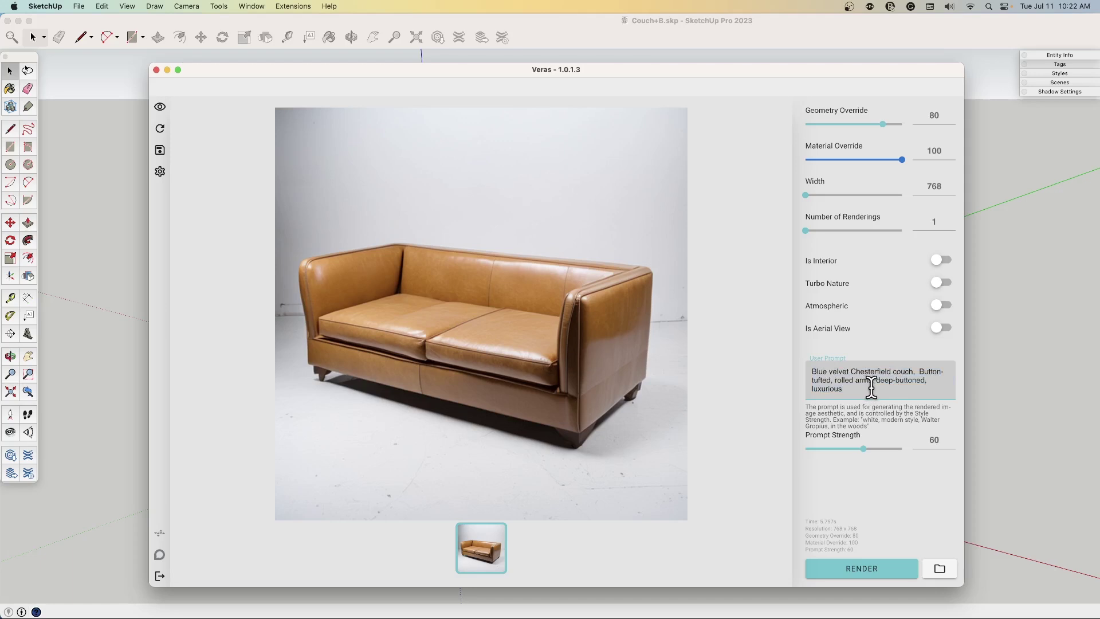
click(861, 570)
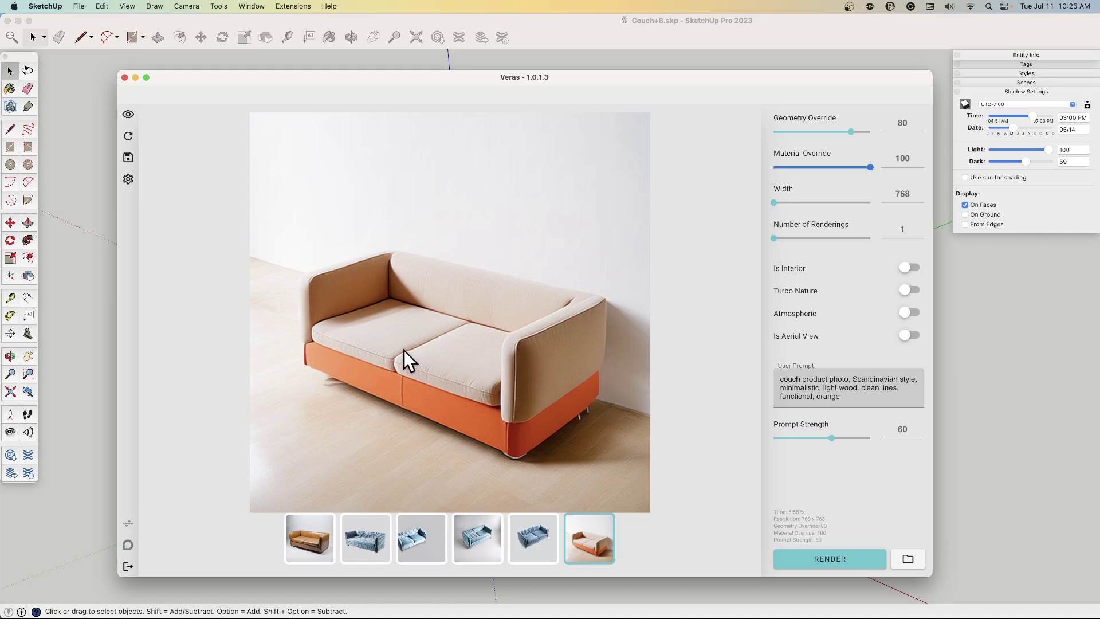
Step: Set Number of Renderings to 3, turn on Is Interior, and render
click(809, 238)
click(909, 267)
click(834, 566)
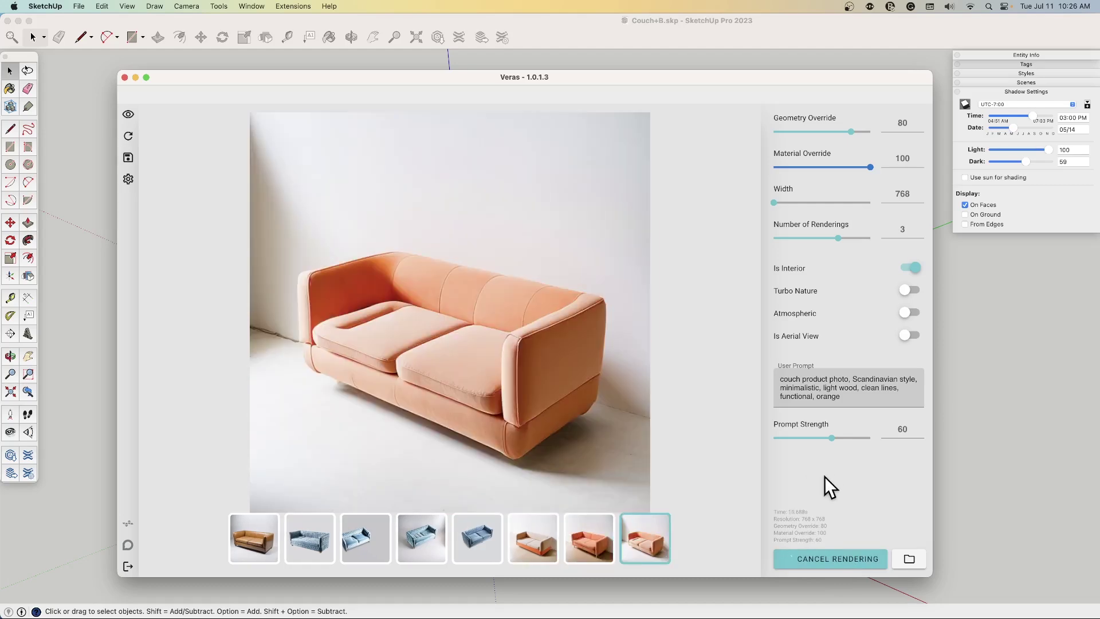
Step: Reduce renderings to 1, end the French country prompt with 'pastel', and render
click(911, 393)
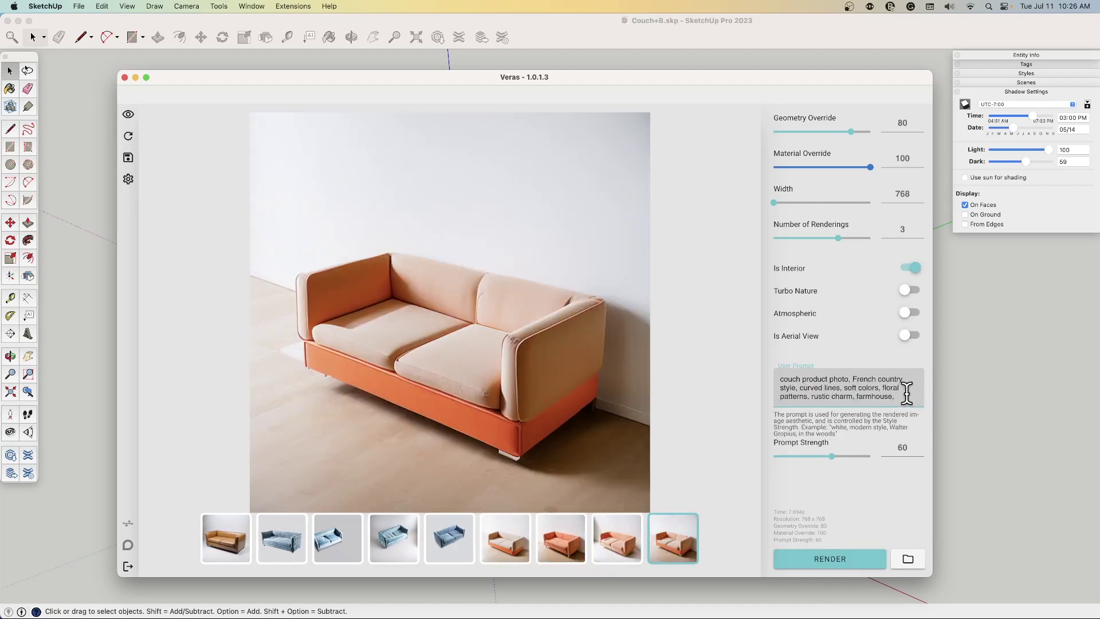
drag(839, 238, 750, 239)
key(BackSpace)
text(pastel)
key(Return)
click(840, 564)
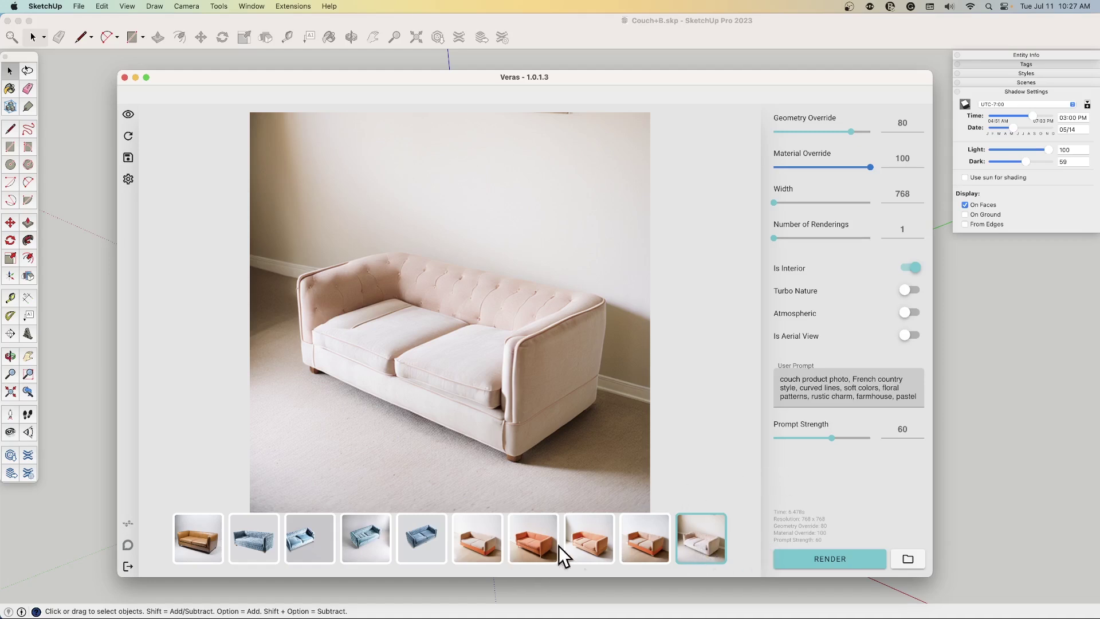
Step: Compare the orange, blue tufted and brown leather couch renders in the thumbnail strip
click(532, 541)
click(253, 541)
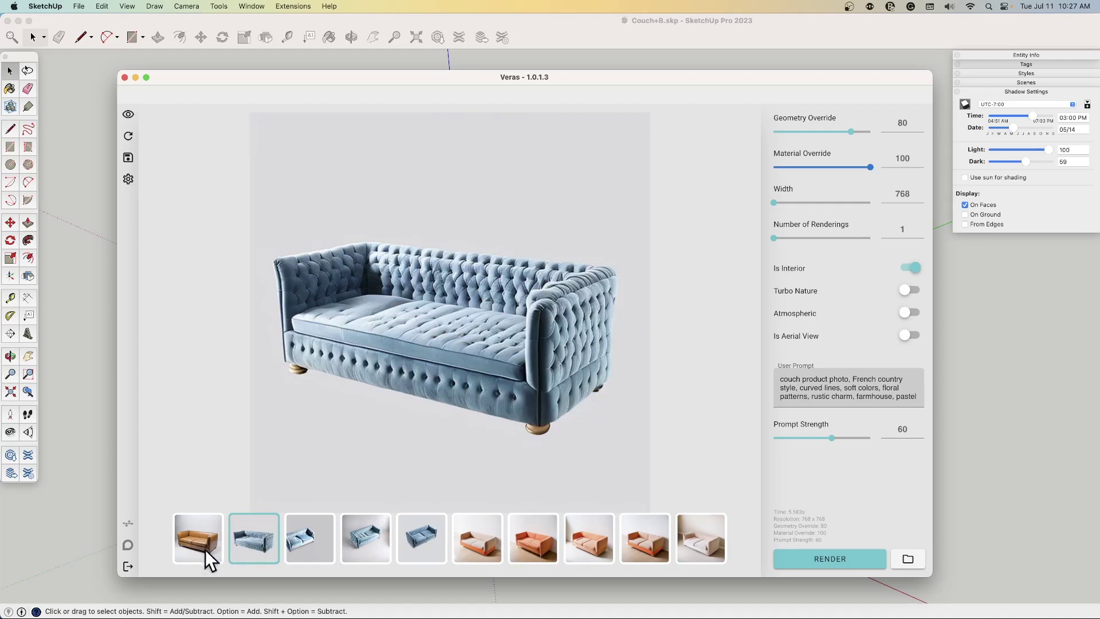
click(204, 548)
click(256, 546)
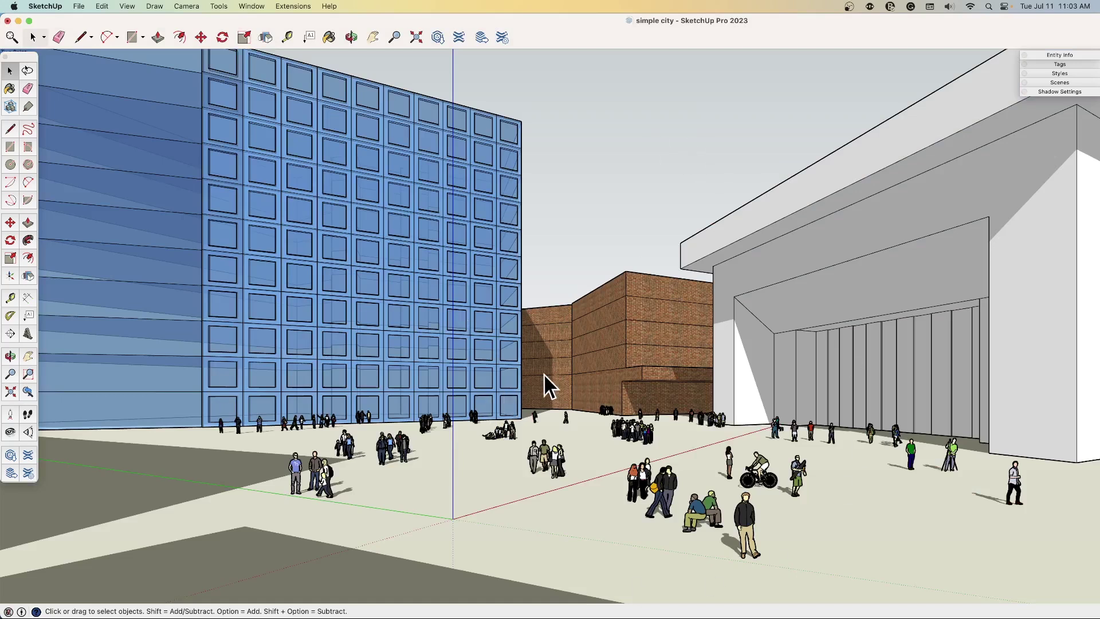
Step: Launch Veras and set Width 1344 and Material Override 85, with Turbo Nature and Atmospheric on
click(292, 6)
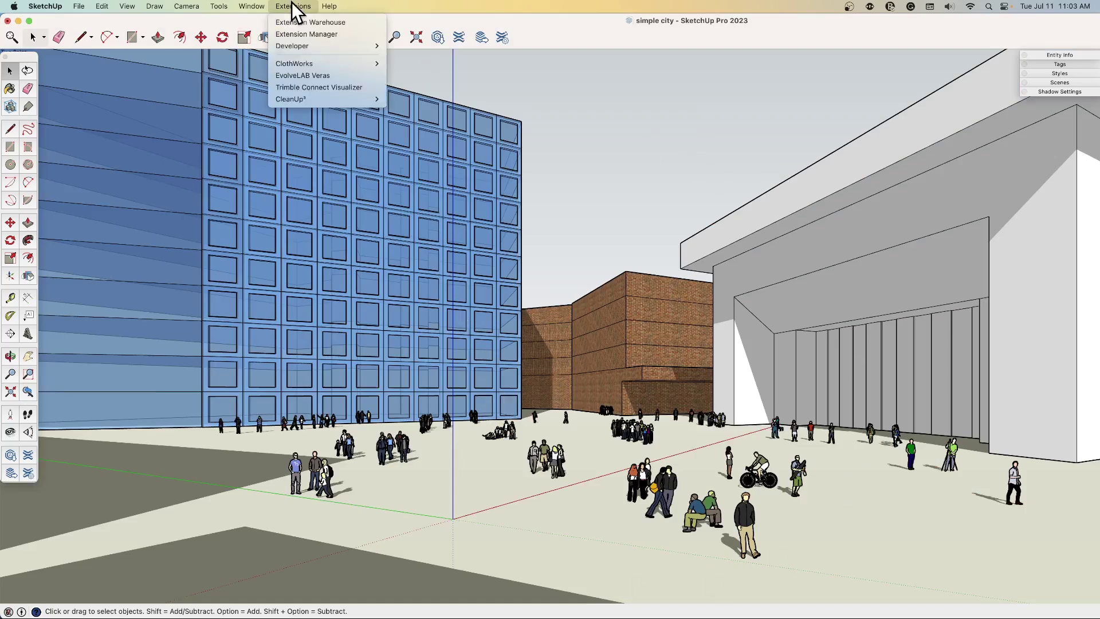
click(314, 79)
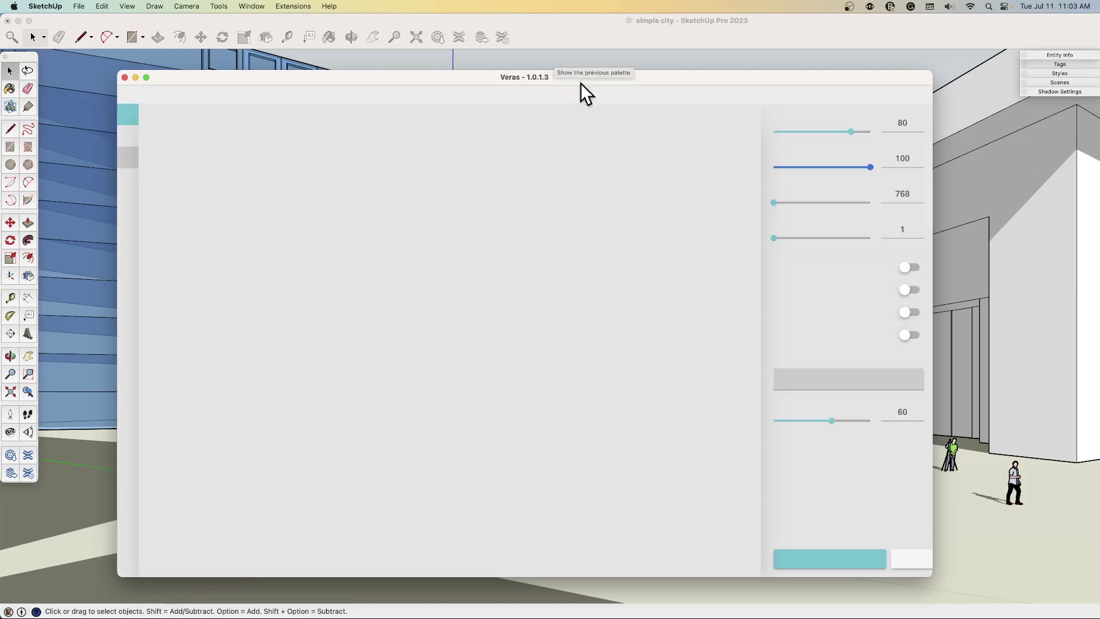
drag(823, 202, 899, 198)
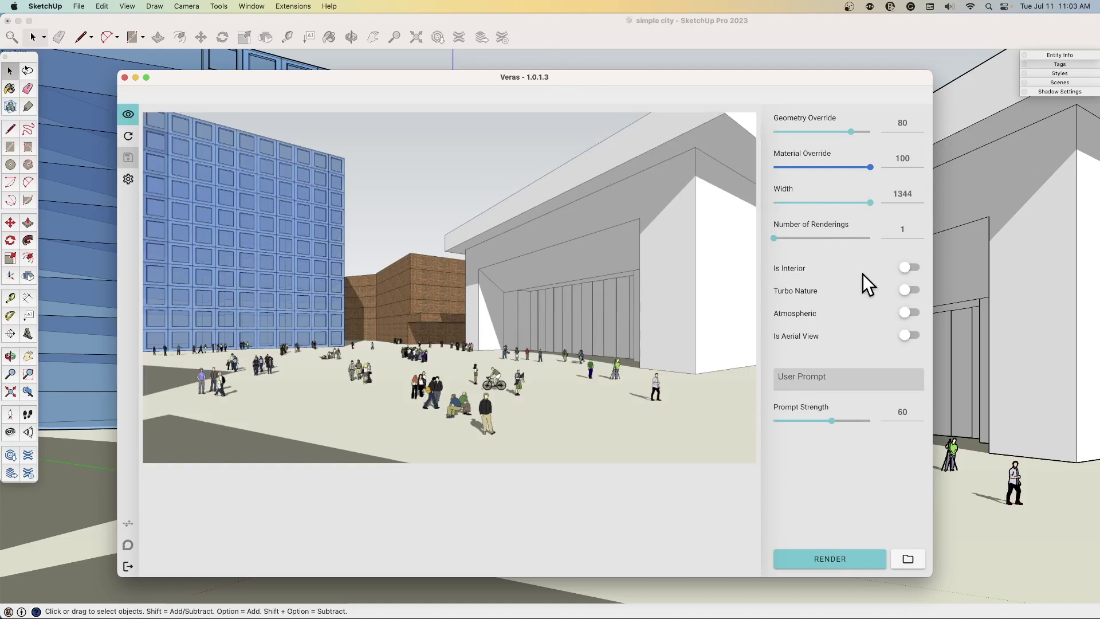
mouse_move(811, 299)
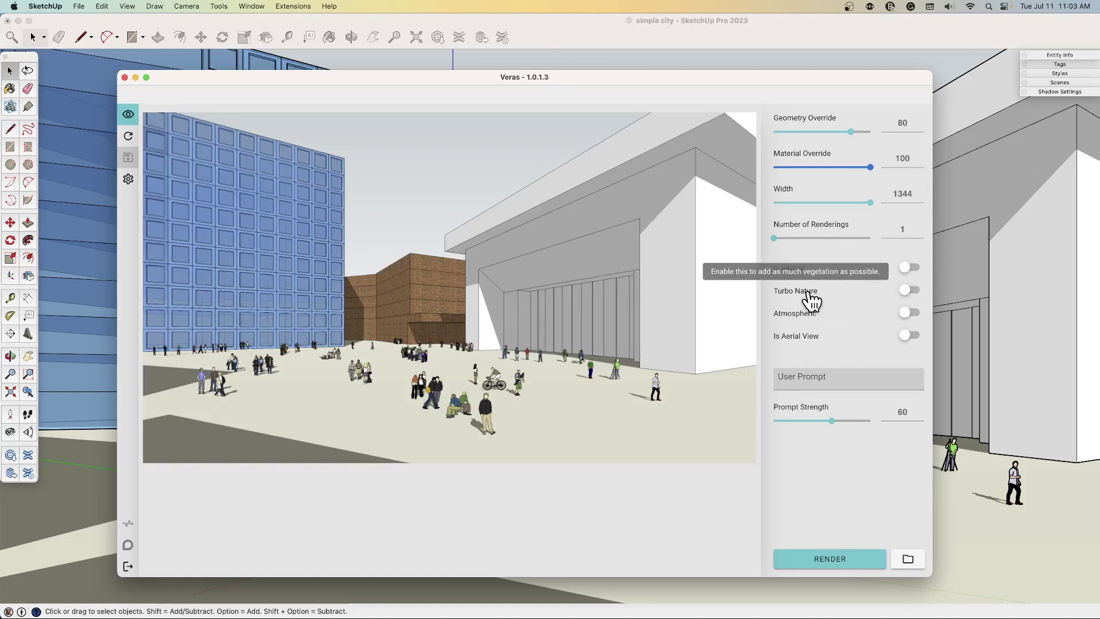
click(857, 167)
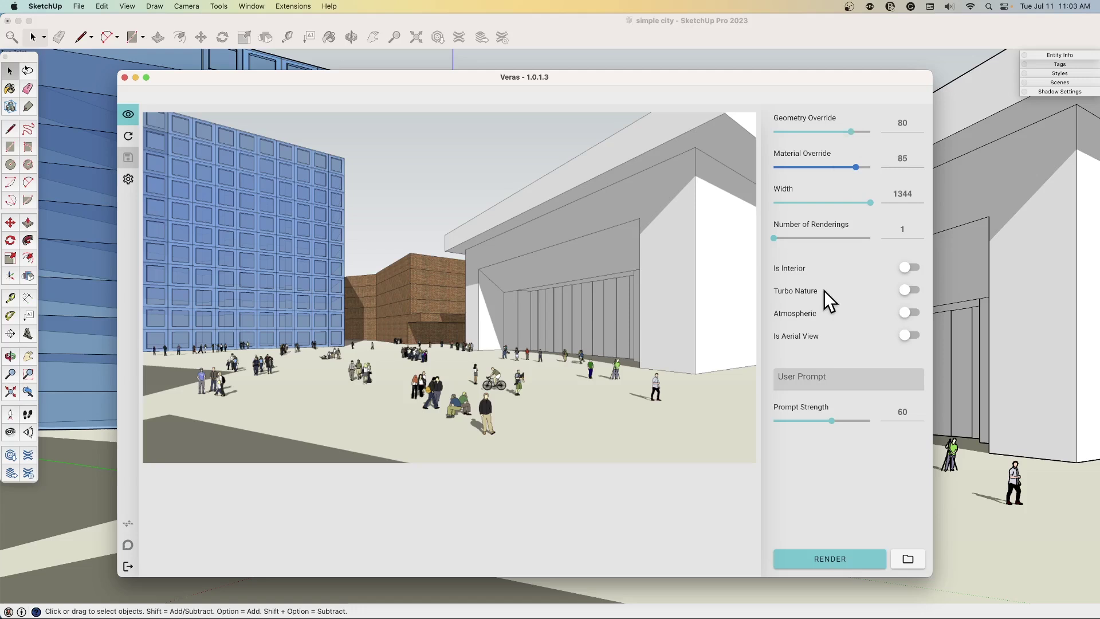
click(908, 290)
click(910, 313)
Step: Write the prompt 'City courtyard architectural rendering, lots of people, night, neon lights…' ending with 'full moon'
click(817, 378)
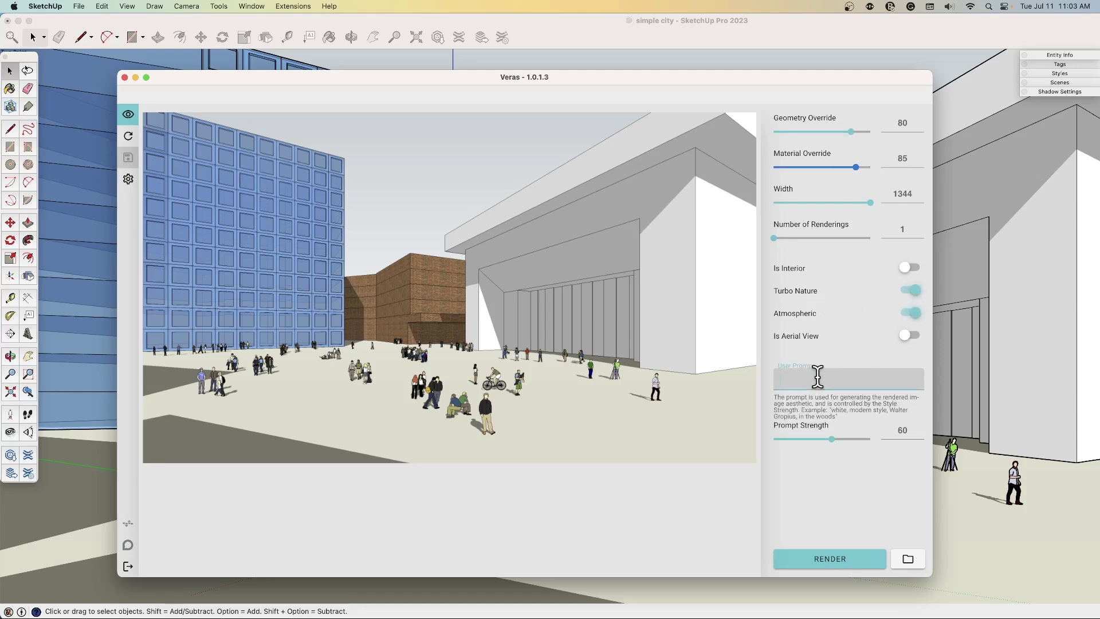
text(City courtyard architectureal rendering, lot)
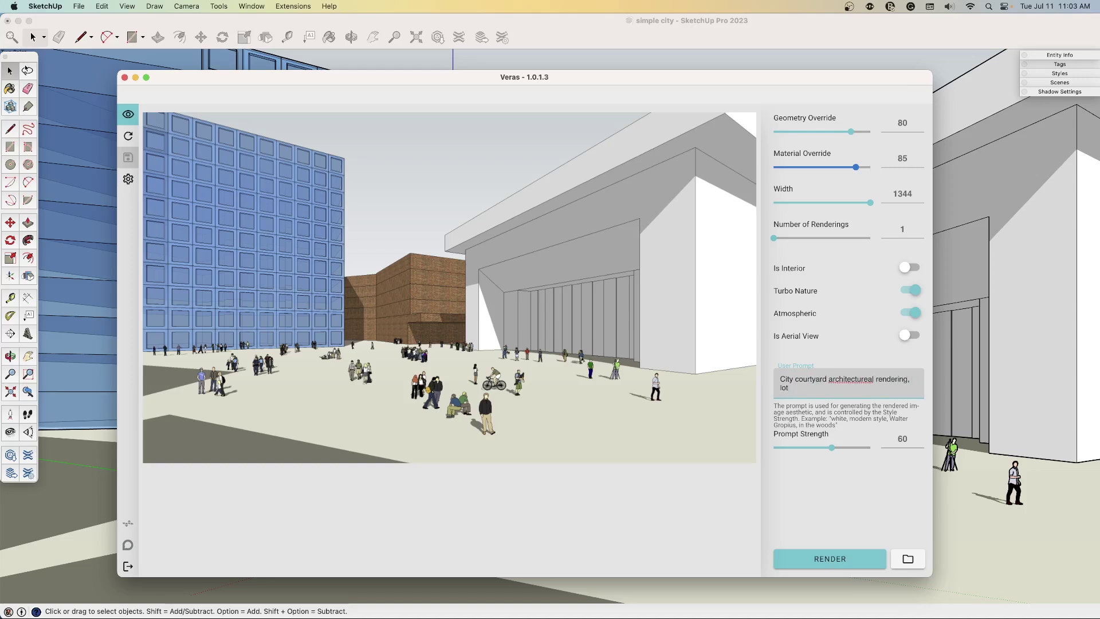
text(s of people, night, neon lights, lush vege)
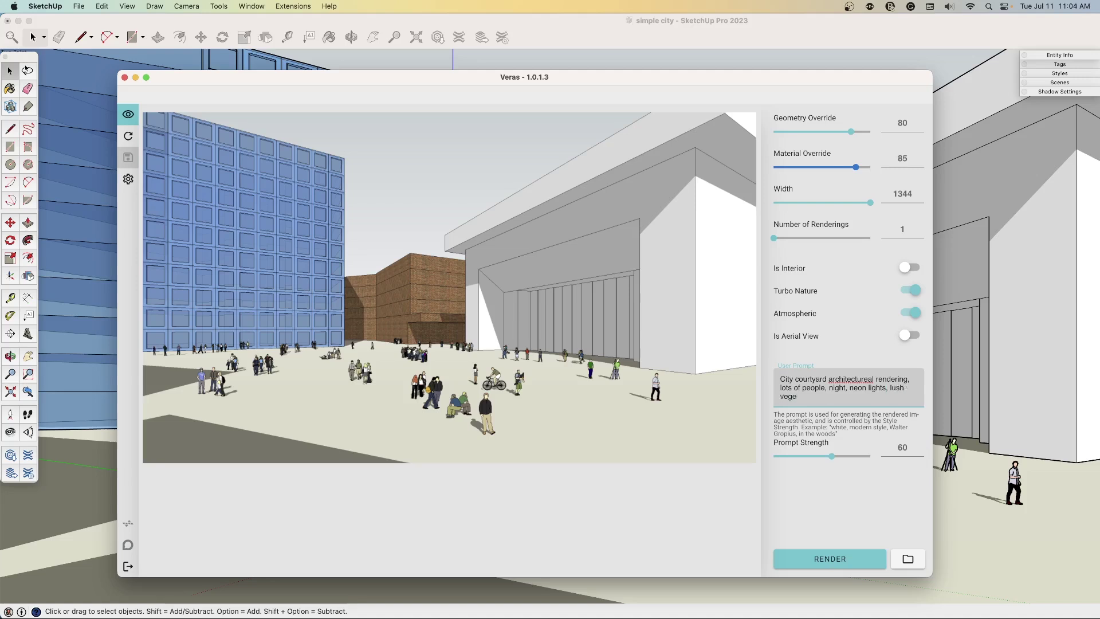
text(tation)
key(BackSpace)
text(. full moon)
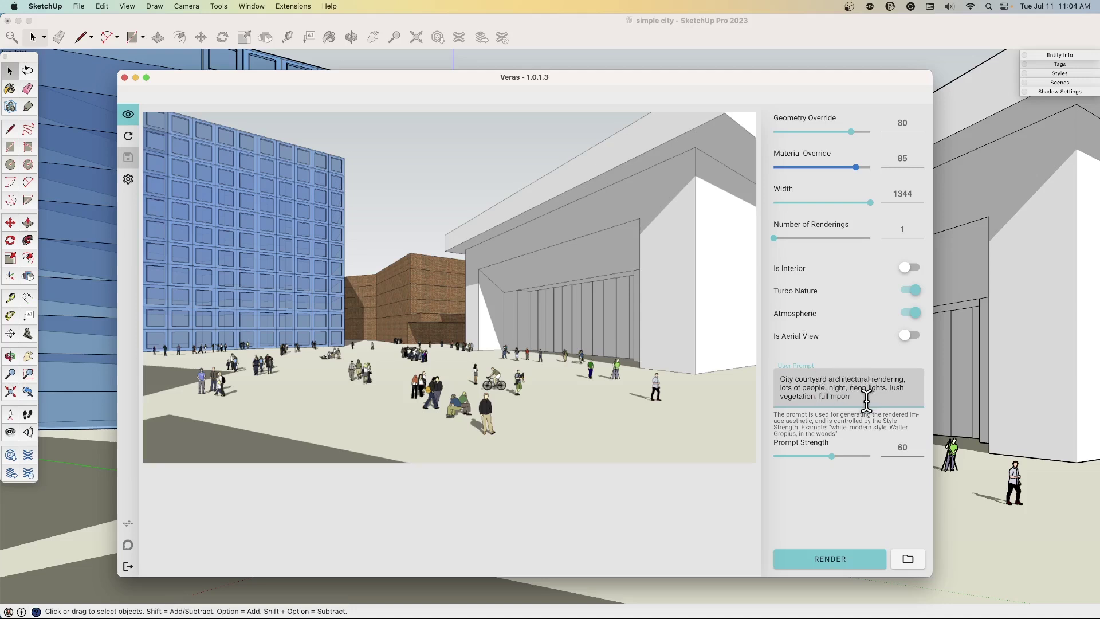
Step: Render the misty night courtyard, then cut 'full moon' from the prompt and turn Atmospheric off
click(836, 566)
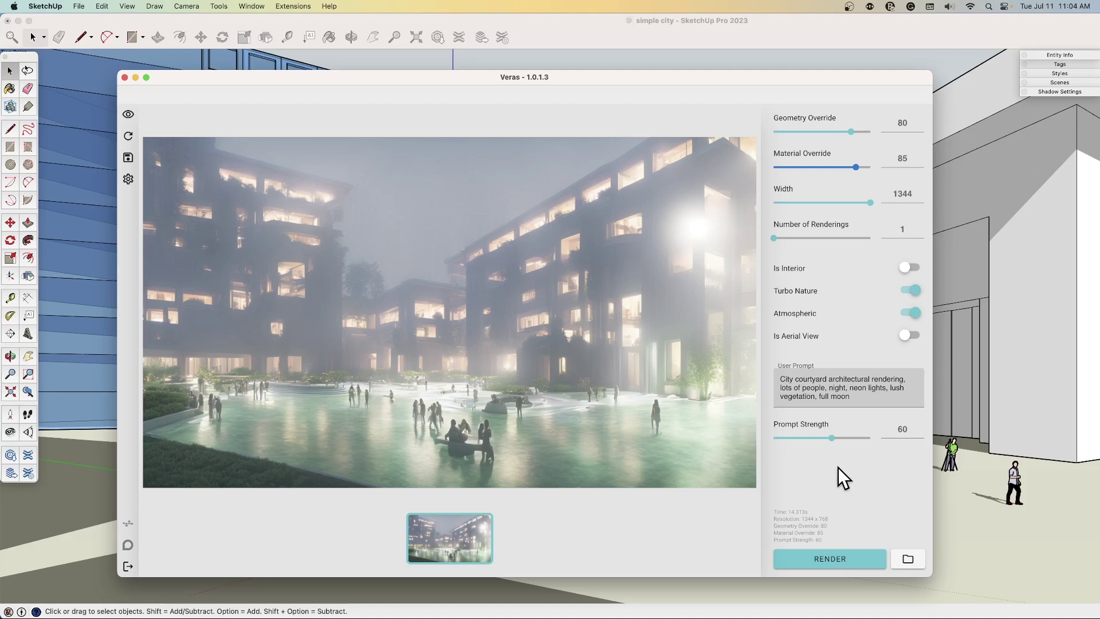
click(861, 393)
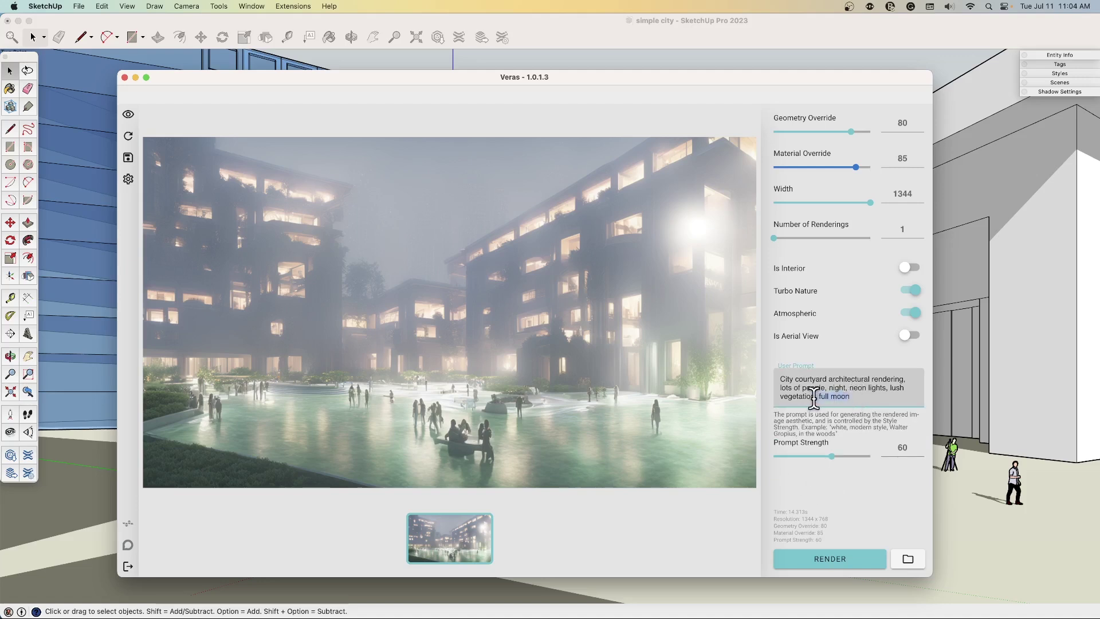
drag(819, 397, 882, 399)
drag(841, 78, 724, 73)
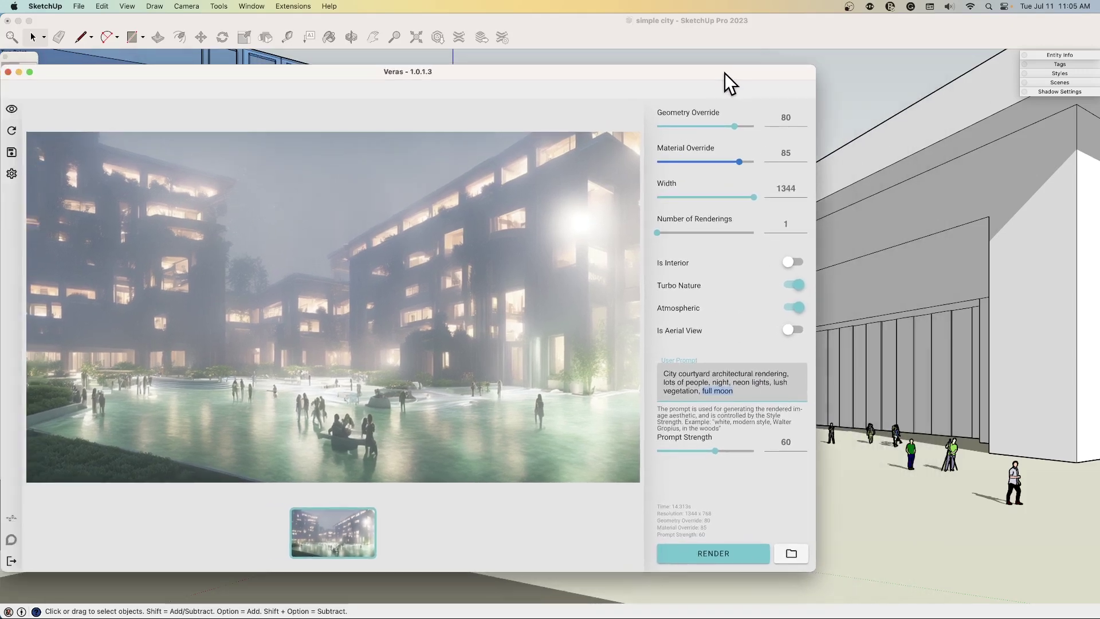
click(796, 315)
mouse_move(747, 70)
mouse_down()
mouse_move(651, 54)
mouse_move(500, 133)
mouse_up()
click(788, 84)
Step: Paint the whole white building with a wood material from the Wood collection
click(816, 188)
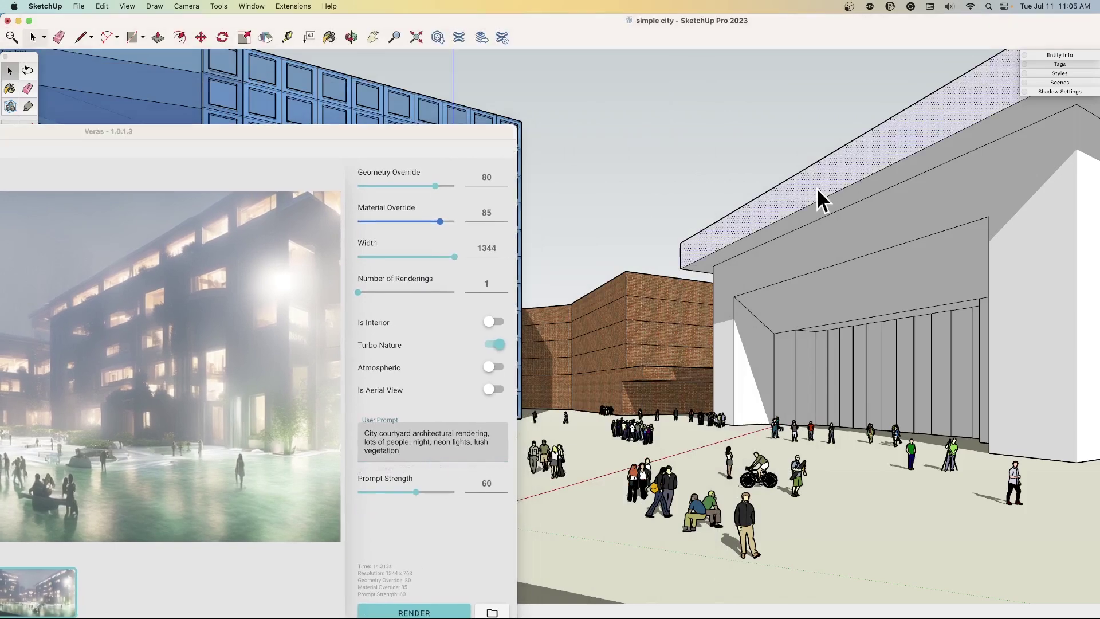
double_click(817, 187)
key(b)
click(633, 168)
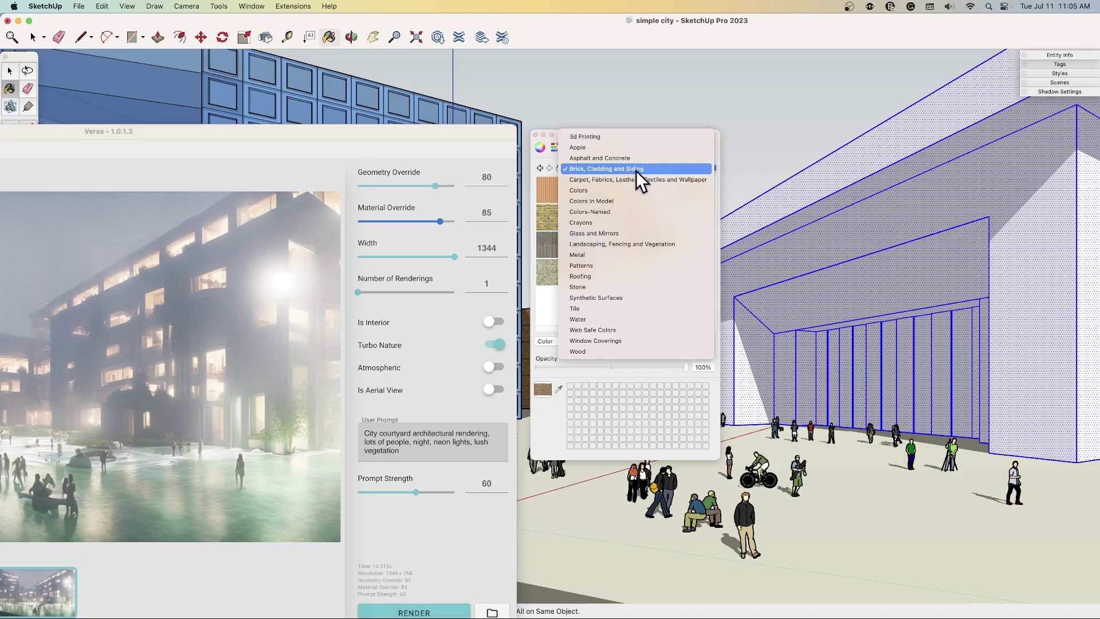
click(600, 351)
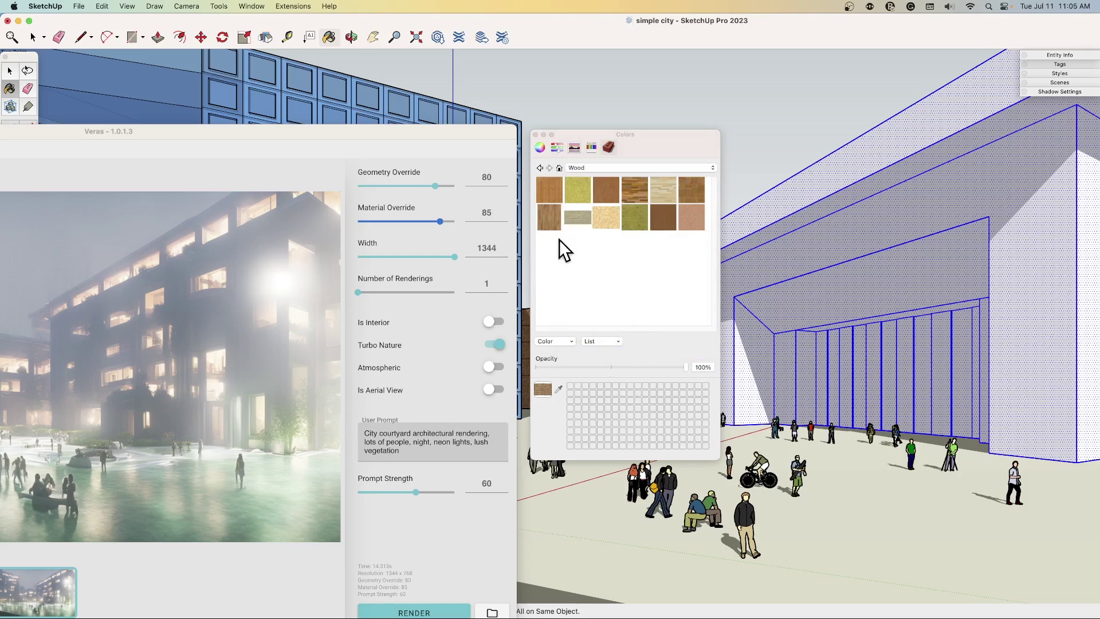
click(550, 218)
click(800, 196)
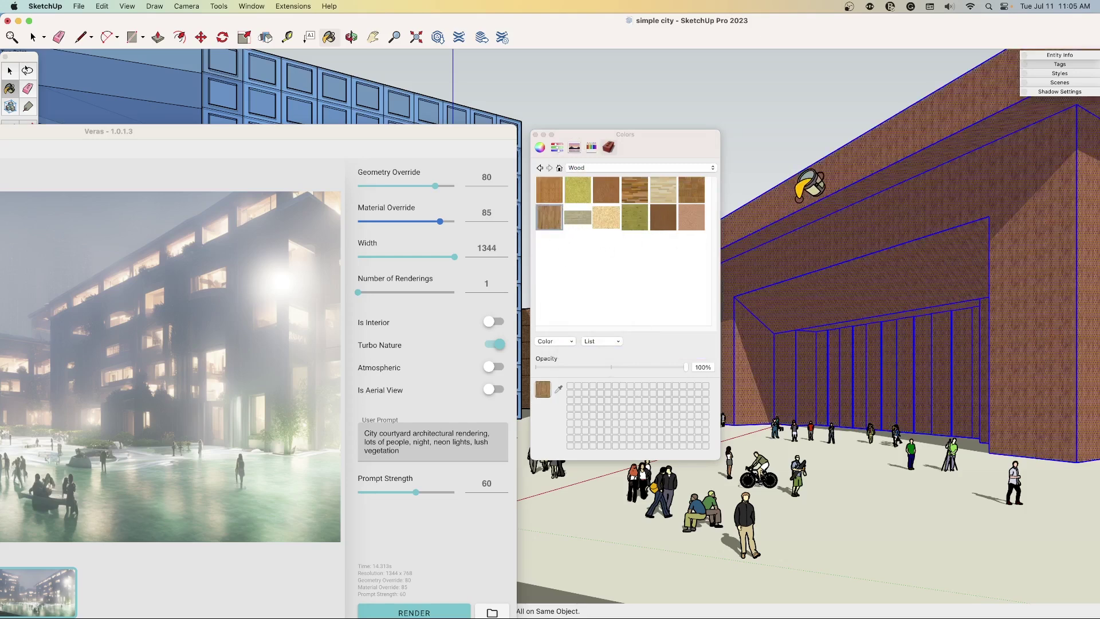
Step: Close the Materials panel, clear the selection and bring Veras back to the centre
click(535, 134)
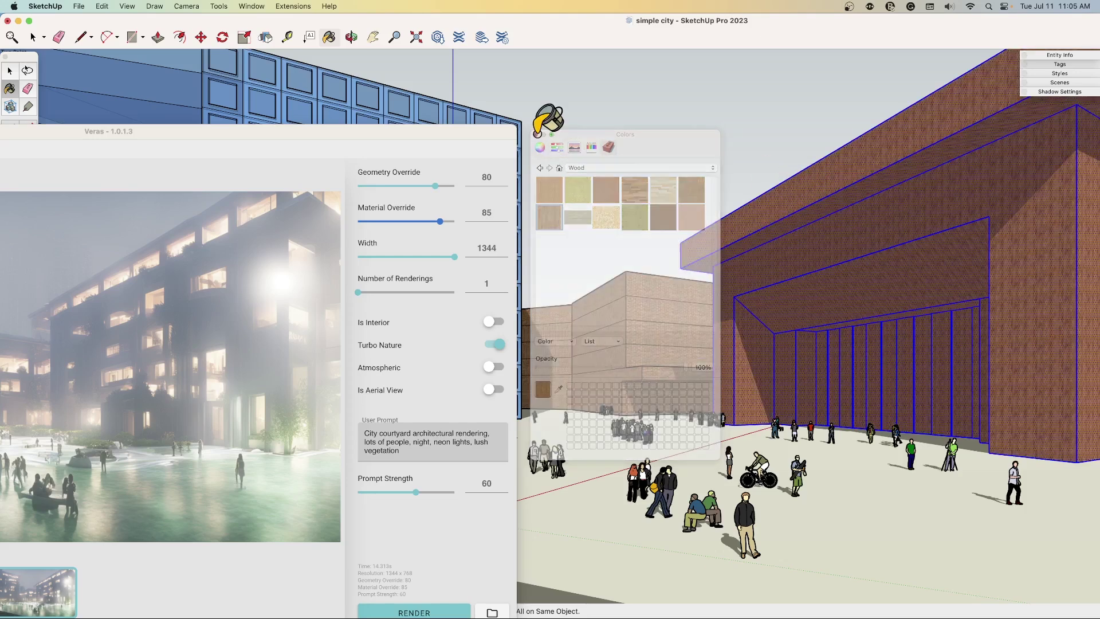
key(space)
click(731, 162)
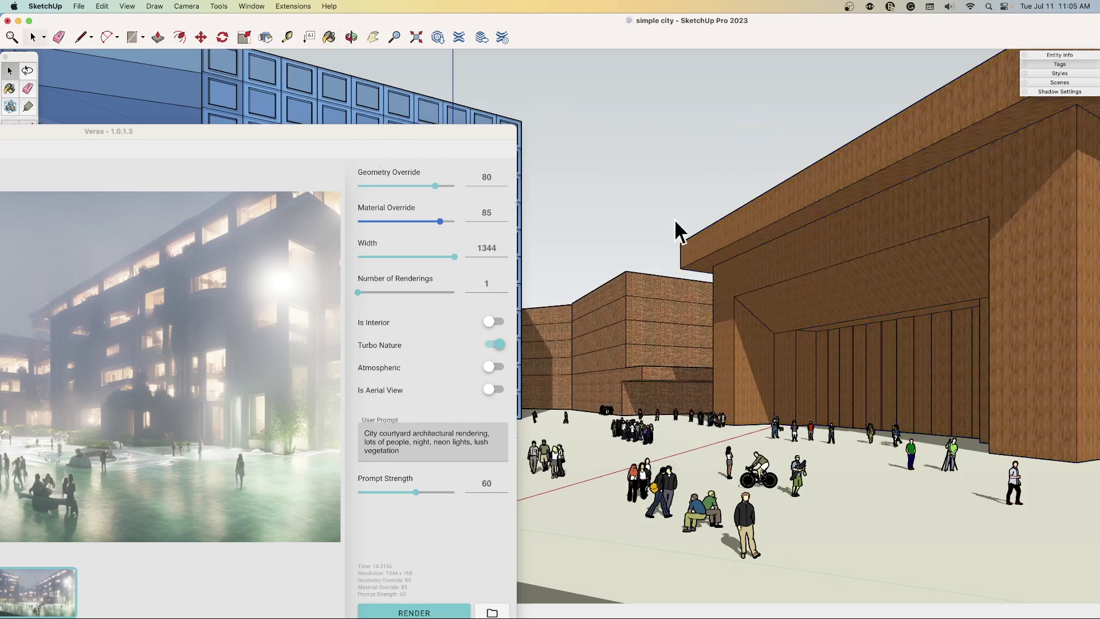
drag(355, 131, 795, 92)
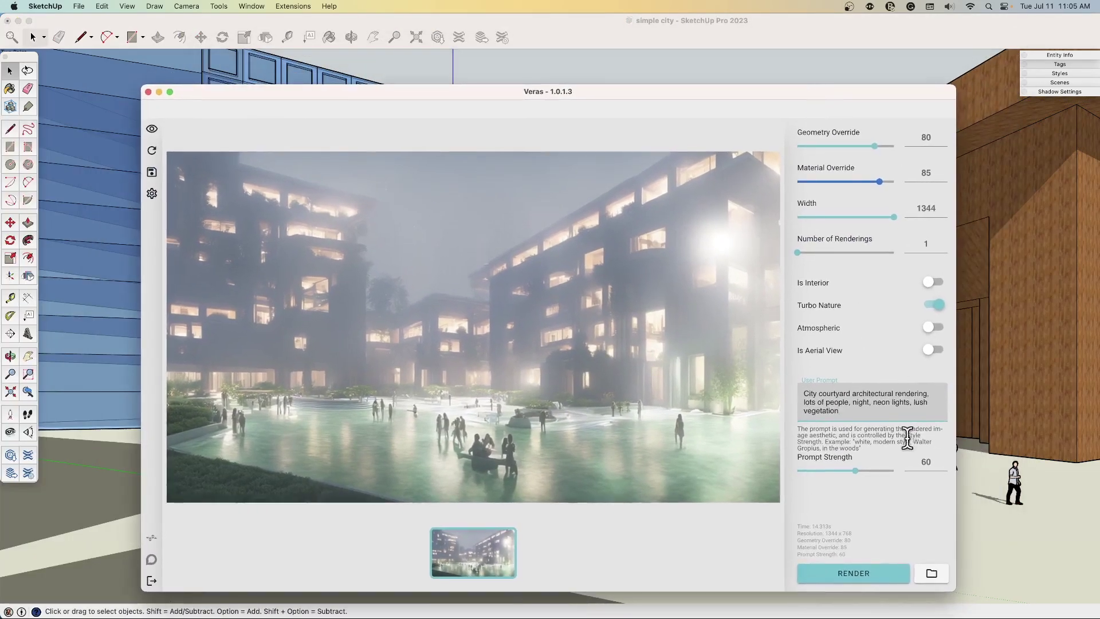
Step: Append ', timber facade building' to the prompt and render the timber-facade night scene
click(870, 411)
text(, timbe)
key(BackSpace)
text(rer facade buidlinglding)
click(853, 575)
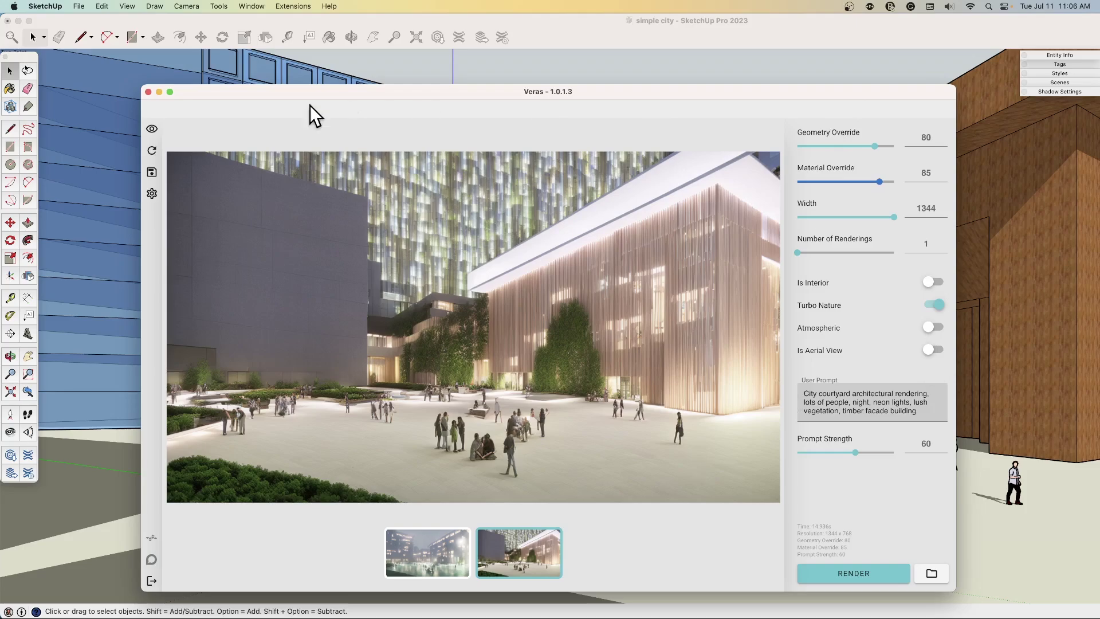
Step: Move Veras aside and orbit and zoom the model to look down over the plaza
mouse_move(177, 95)
mouse_down()
mouse_move(922, 241)
mouse_move(986, 170)
mouse_up()
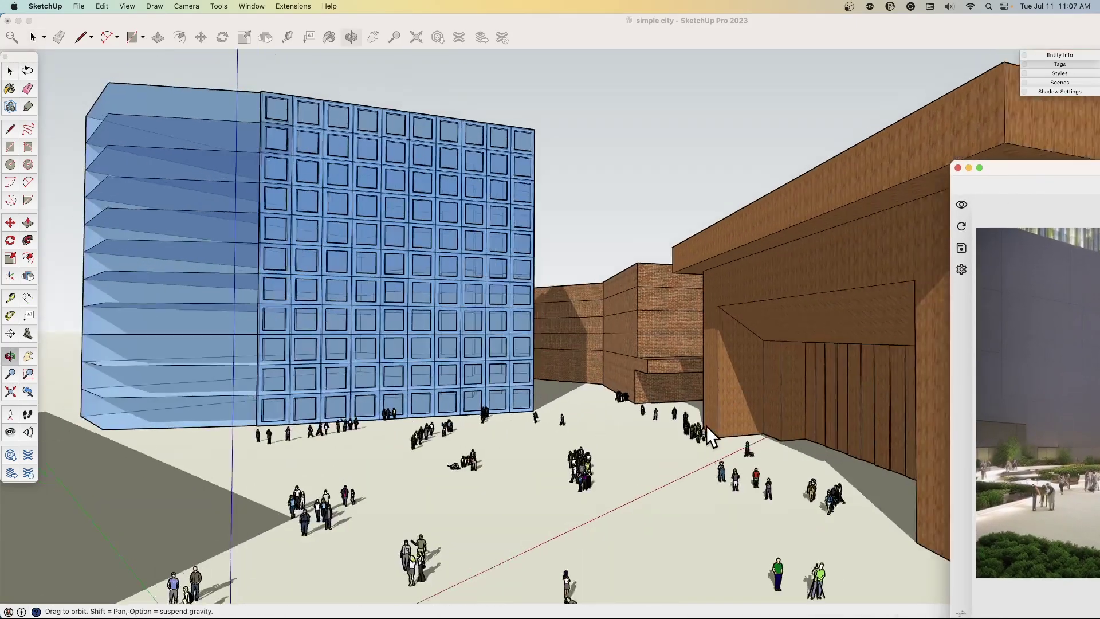
middle_drag(706, 425, 691, 381)
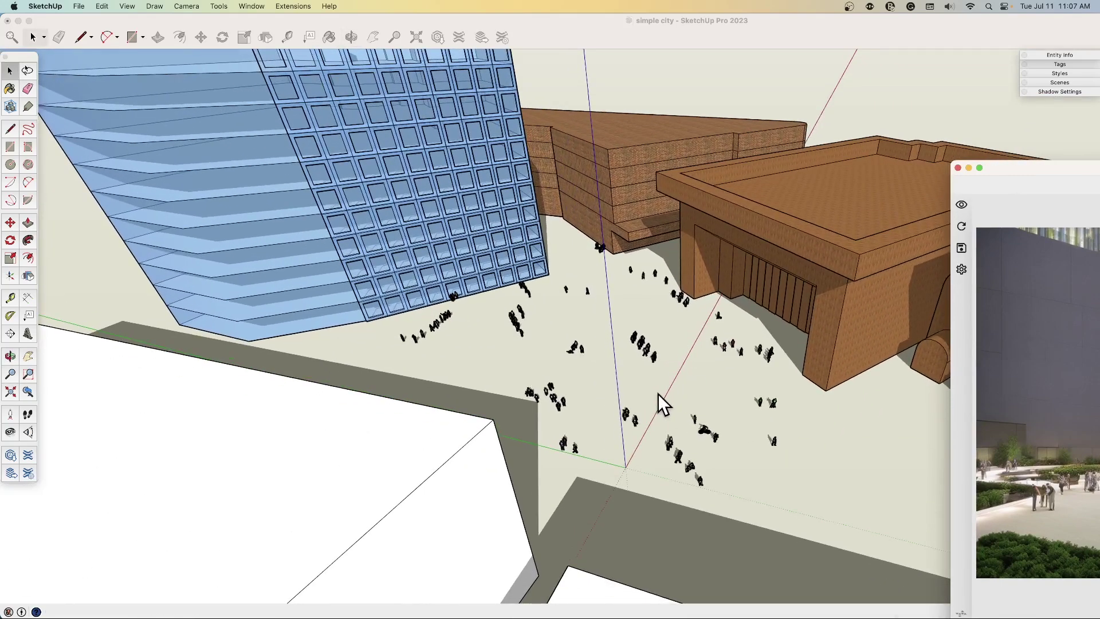
click(658, 377)
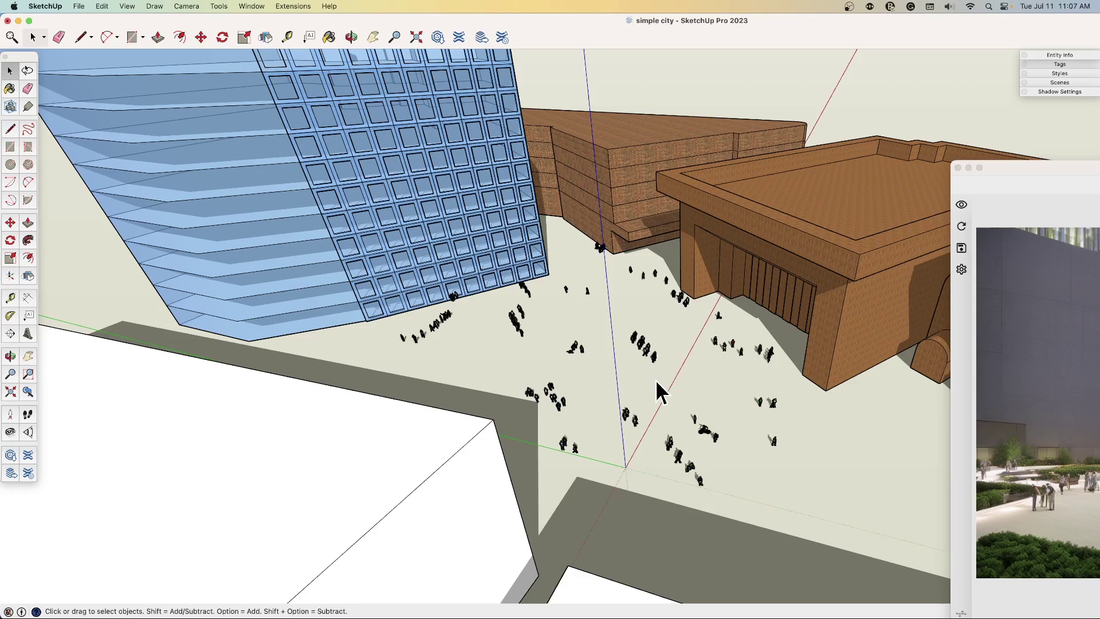
key(z)
scroll(653, 382, up, 5)
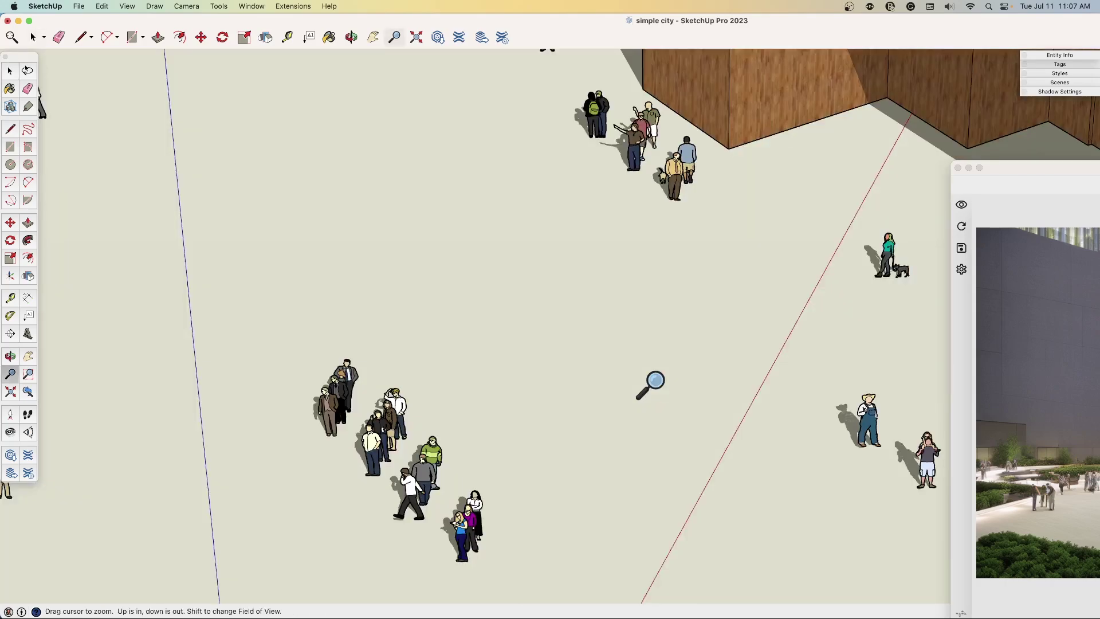
key(space)
scroll(633, 395, down, 5)
scroll(630, 401, up, 2)
middle_drag(676, 441, 653, 418)
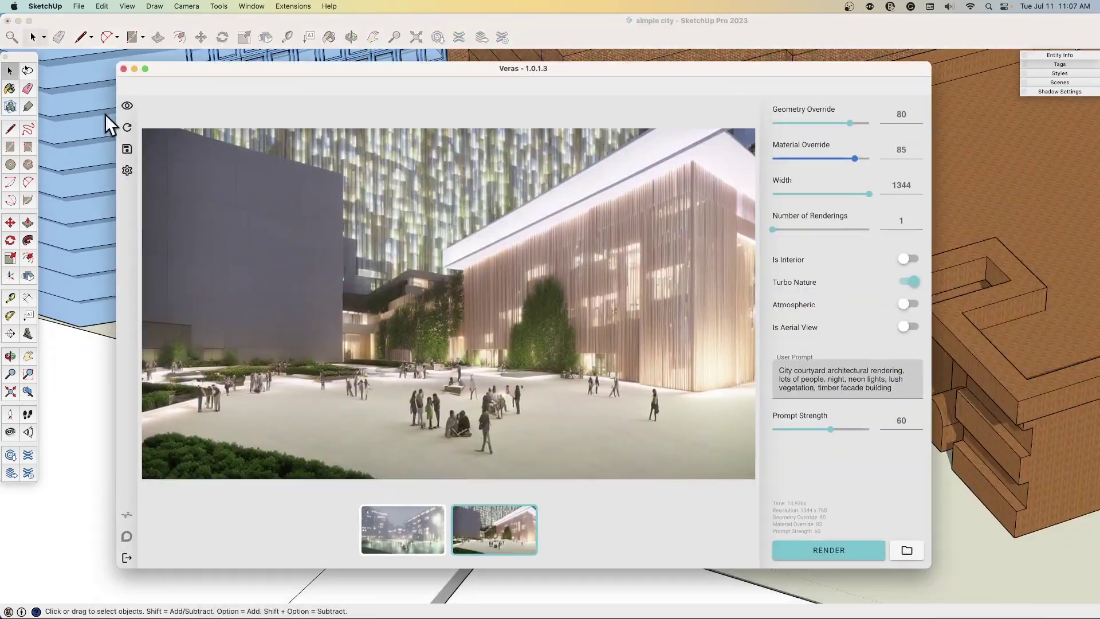
Step: Refresh the Veras capture from the new elevated view of the wood buildings
click(127, 108)
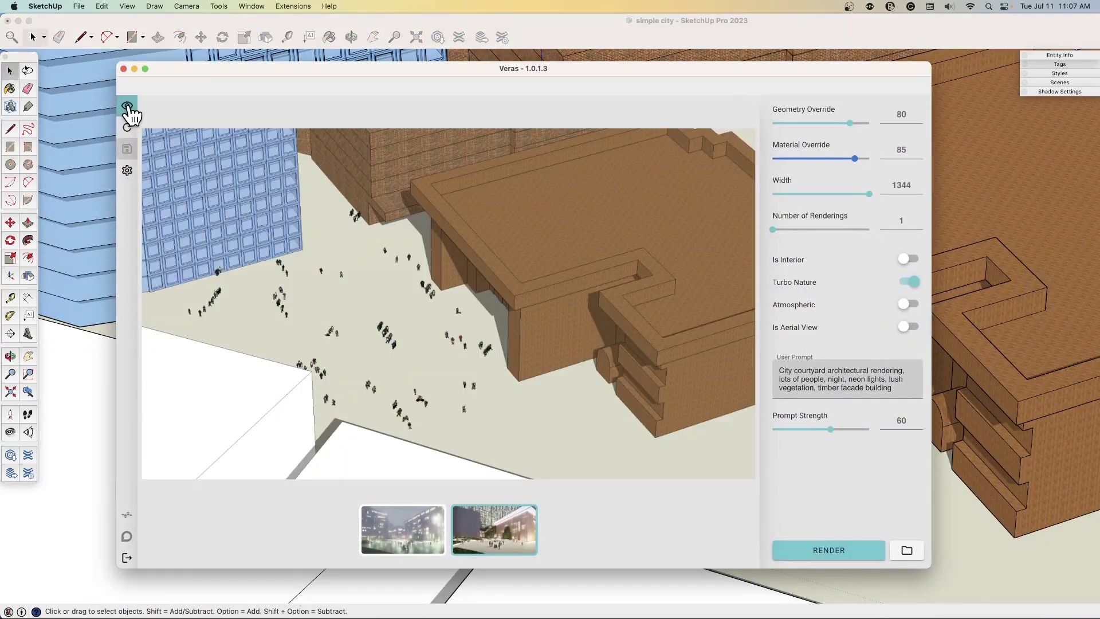
click(128, 109)
Step: Turn on Aerial View and add 'photorealistic, ultra detailed, lots of people, sunny day' to the prompt
click(908, 328)
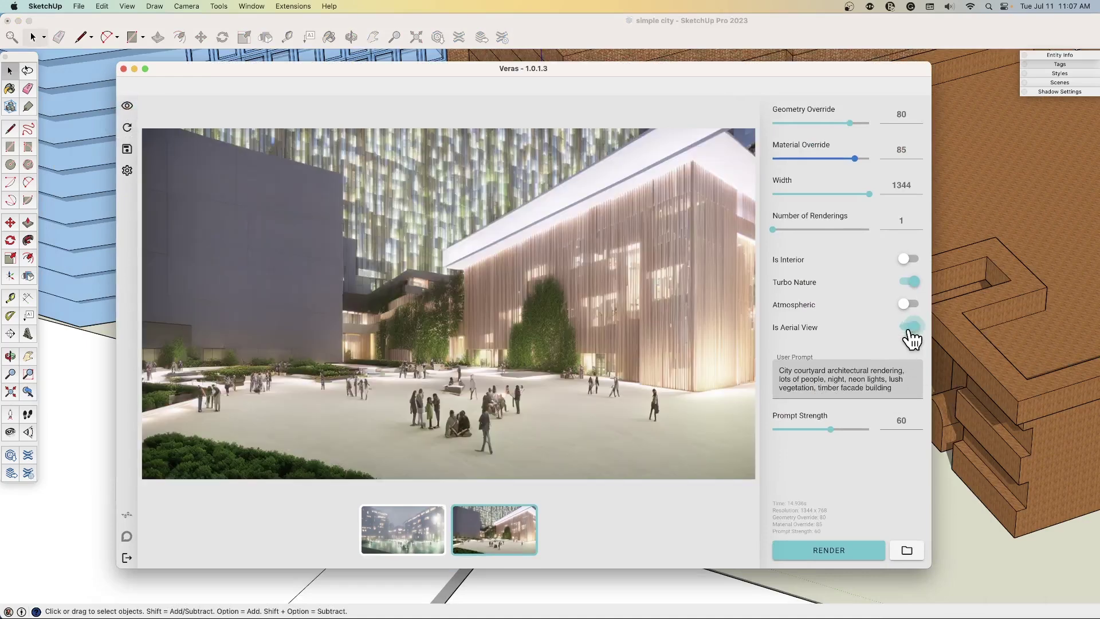
click(906, 371)
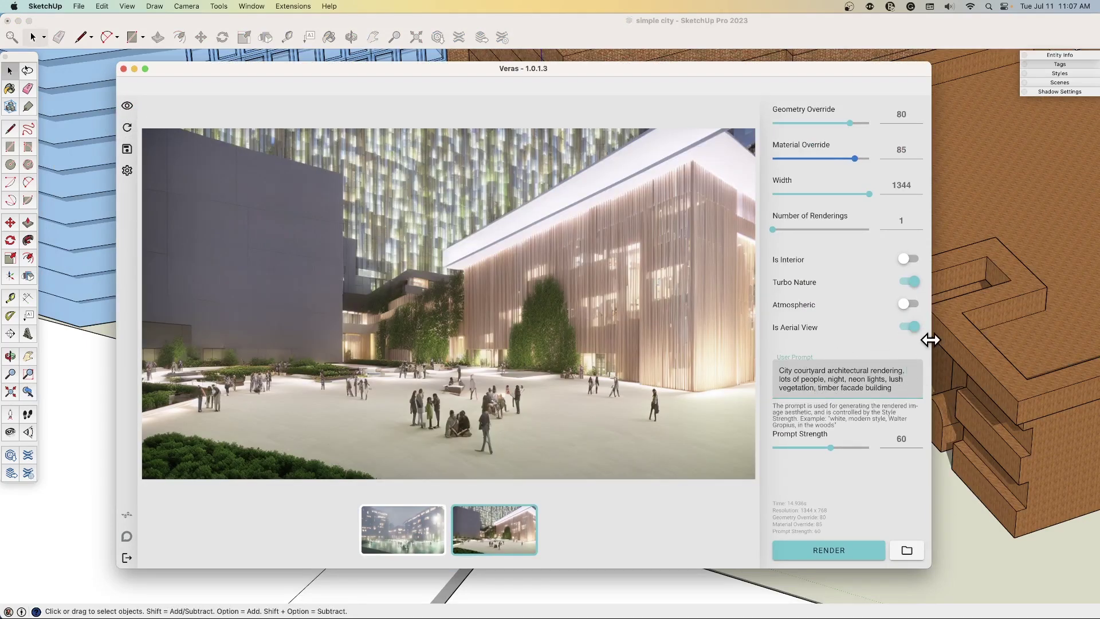
text(photorealis)
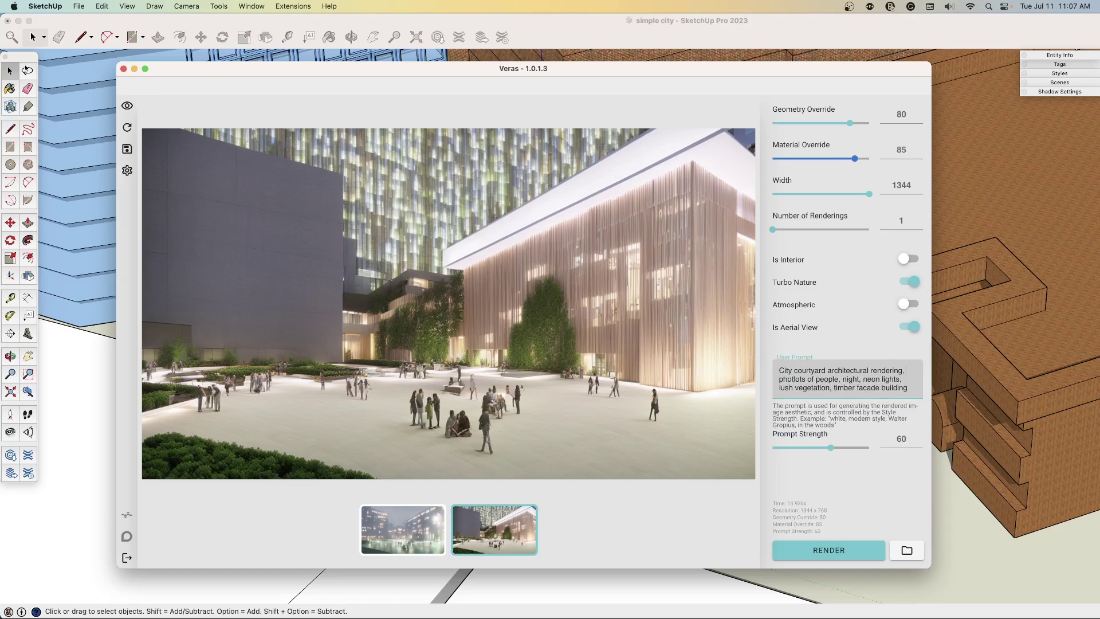
text(tiuc,)
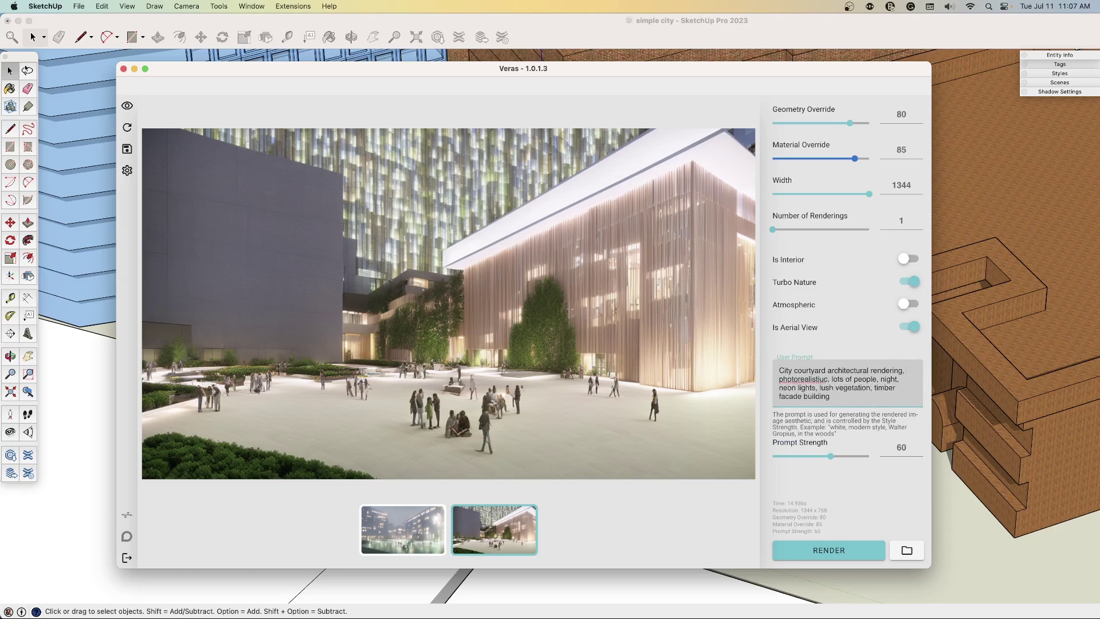
key(BackSpace)
key(BackSpace)
key(BackSpace)
key(BackSpace)
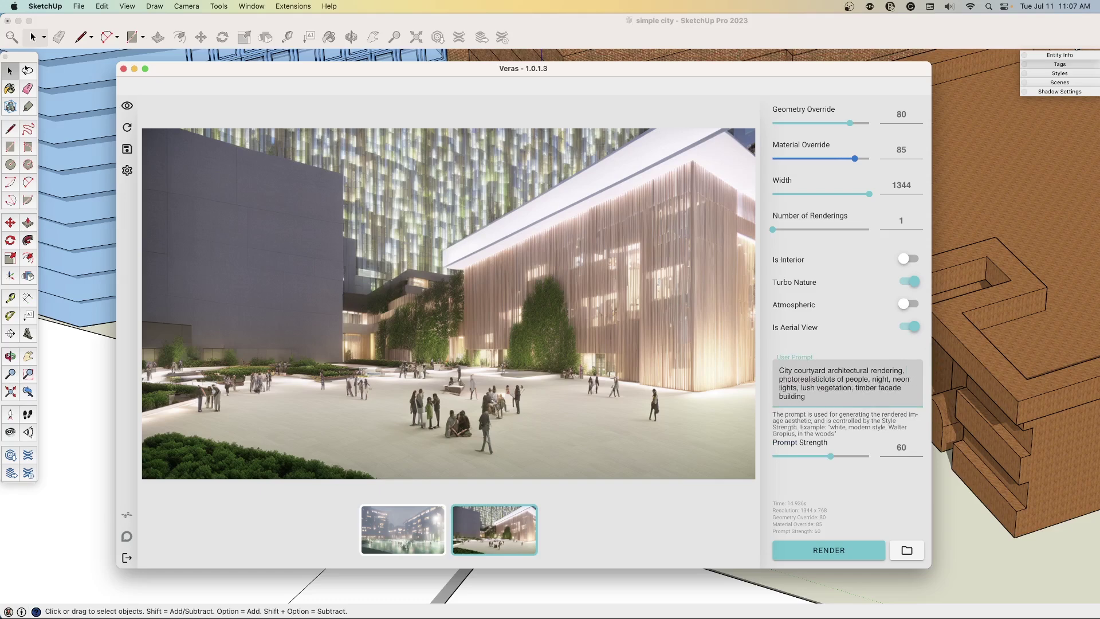
text(c, ultra deta)
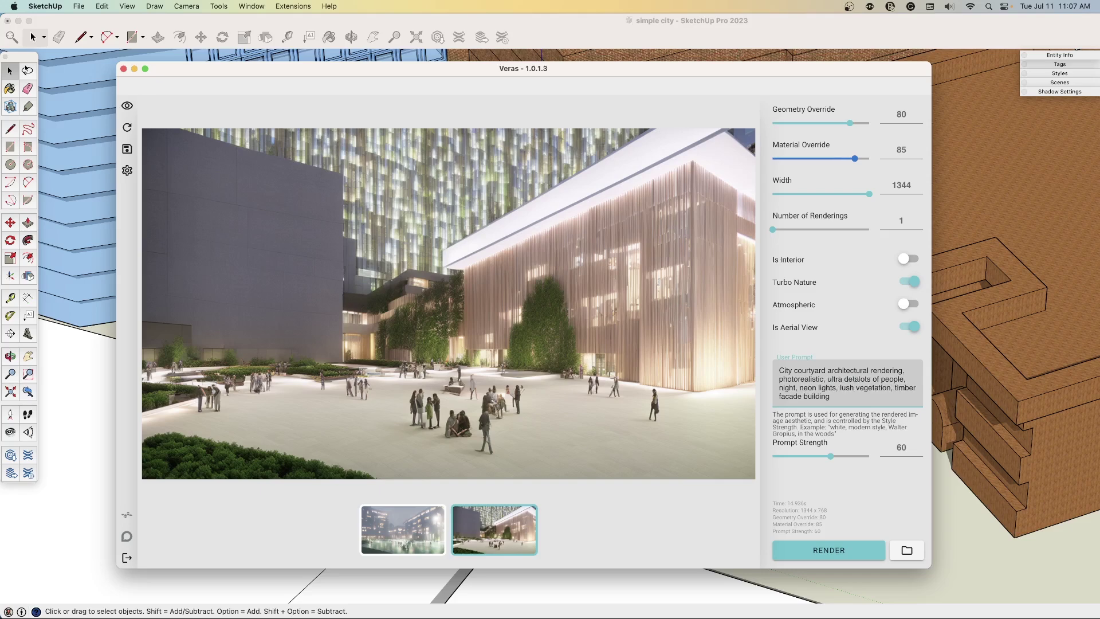
text(iled, lot)
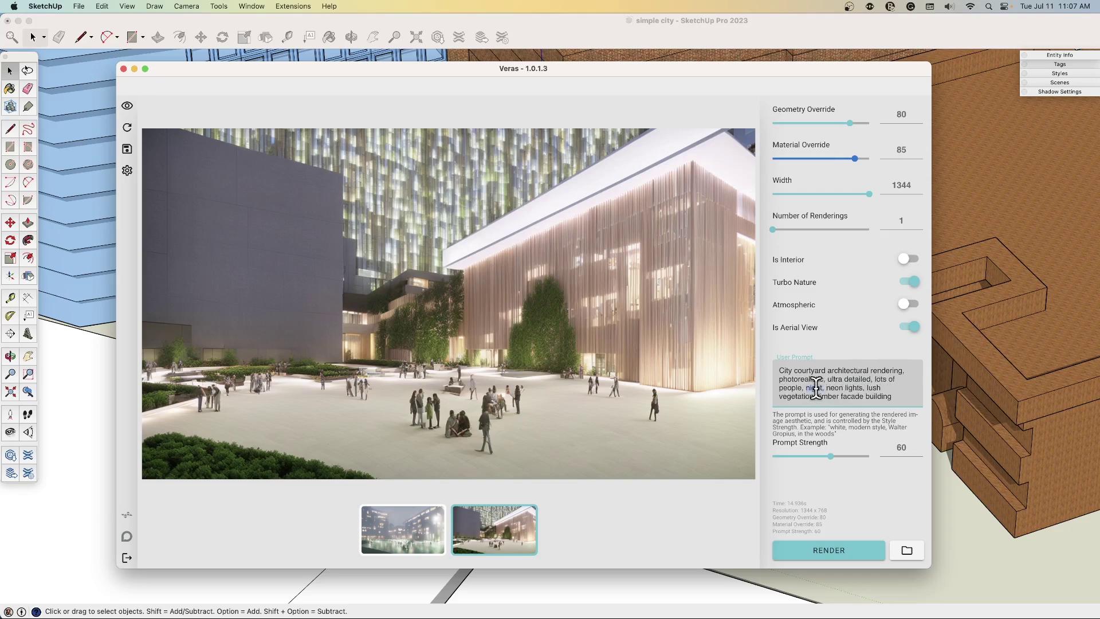
text(s of people, sunny day)
Step: Replace neon lights and timber facade with brutalist raw-concrete wording; raise Material Override to 100
drag(890, 388, 843, 388)
key(BackSpace)
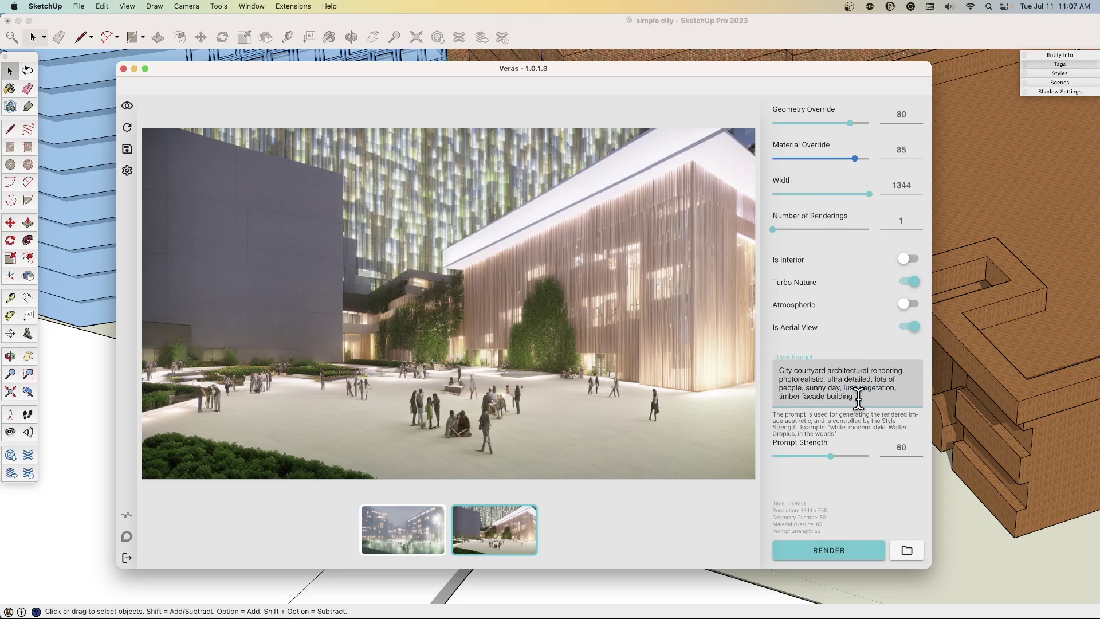
drag(863, 399, 768, 398)
key(BackSpace)
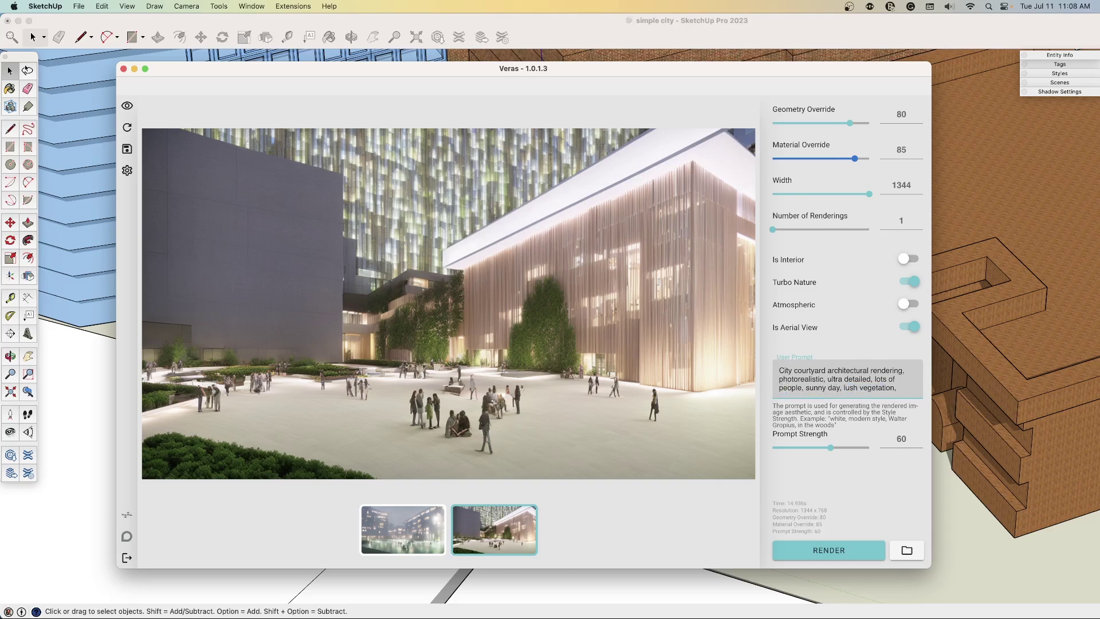
text(brutalist style)
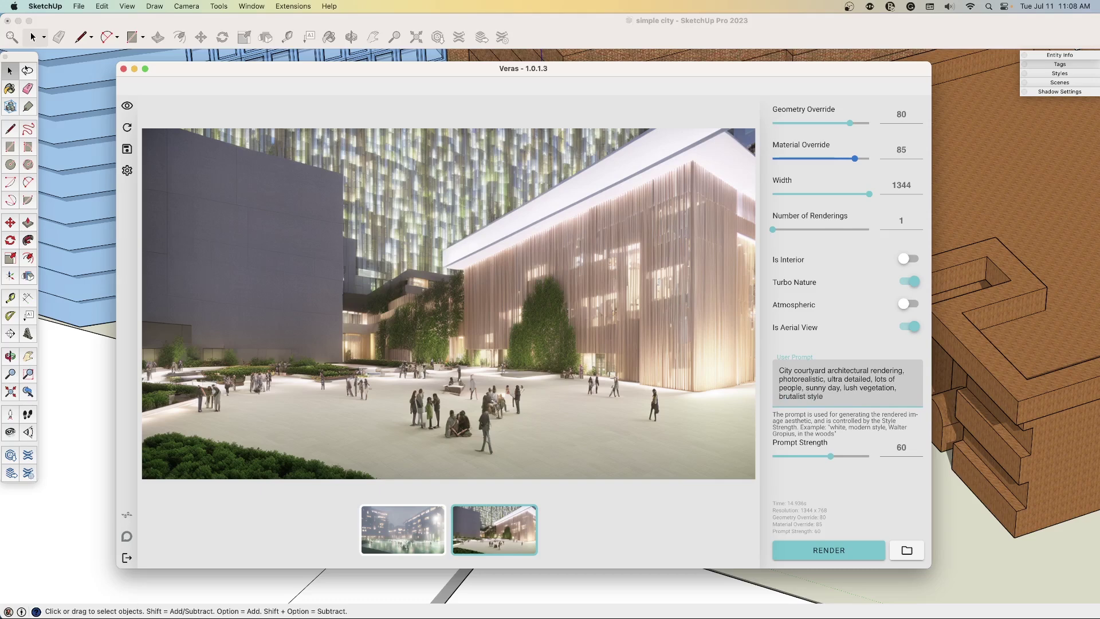
text(,)
text(Brutalist: Raw, exposed concrete, geometric shapes, monumental, heavy.)
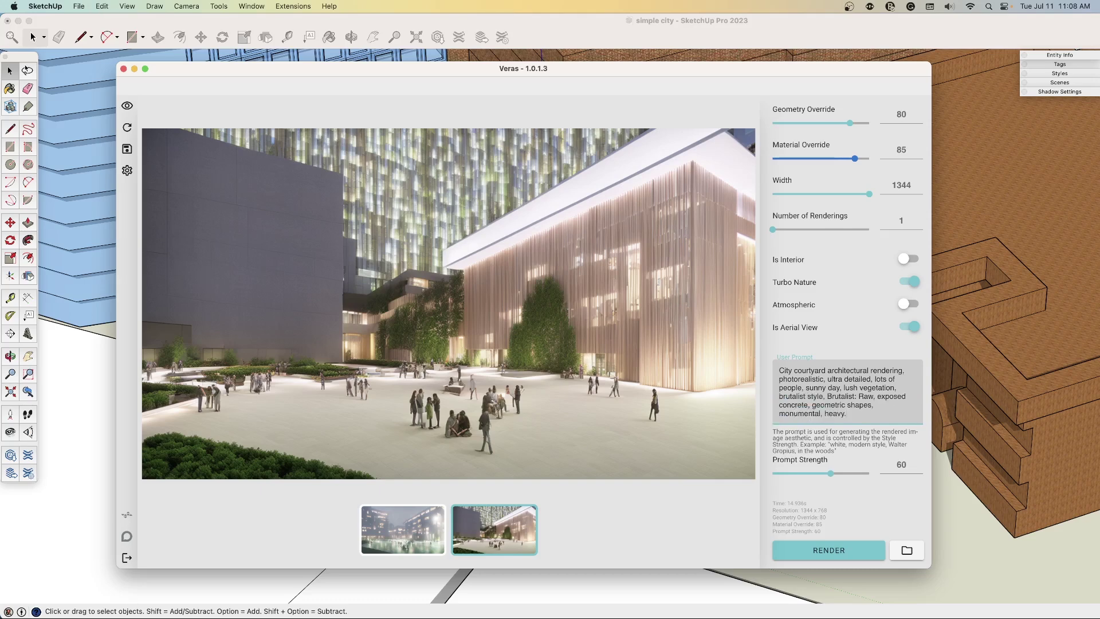
drag(864, 395, 827, 396)
key(BackSpace)
text(rete,)
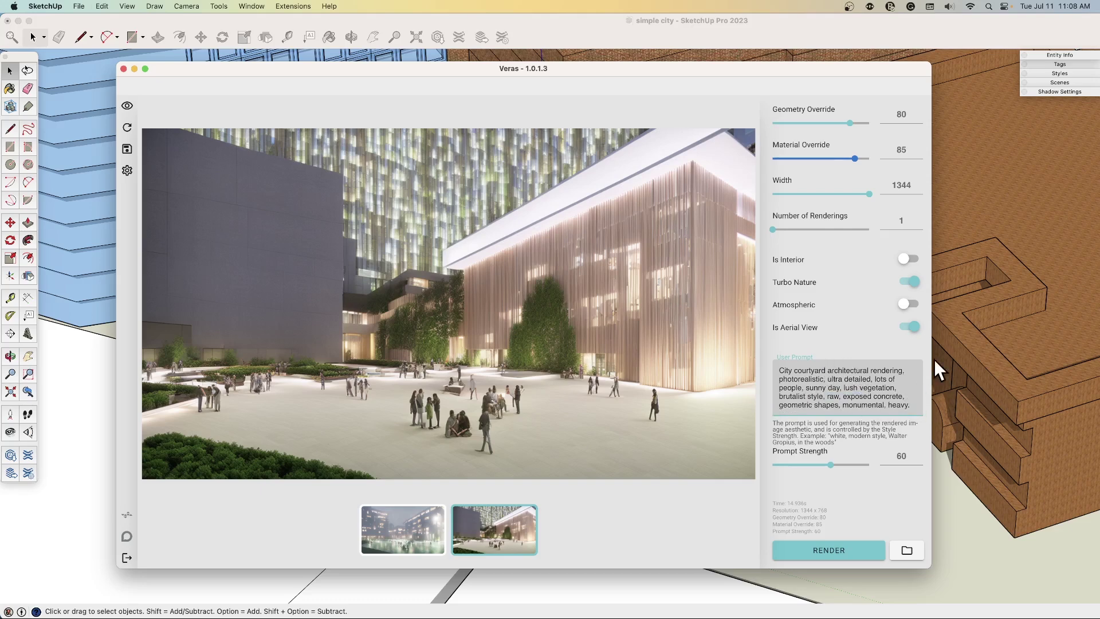
drag(855, 159, 916, 163)
Step: Render the sunny brutalist aerial view and compare all three thumbnails, ending on the green-roof render
click(825, 552)
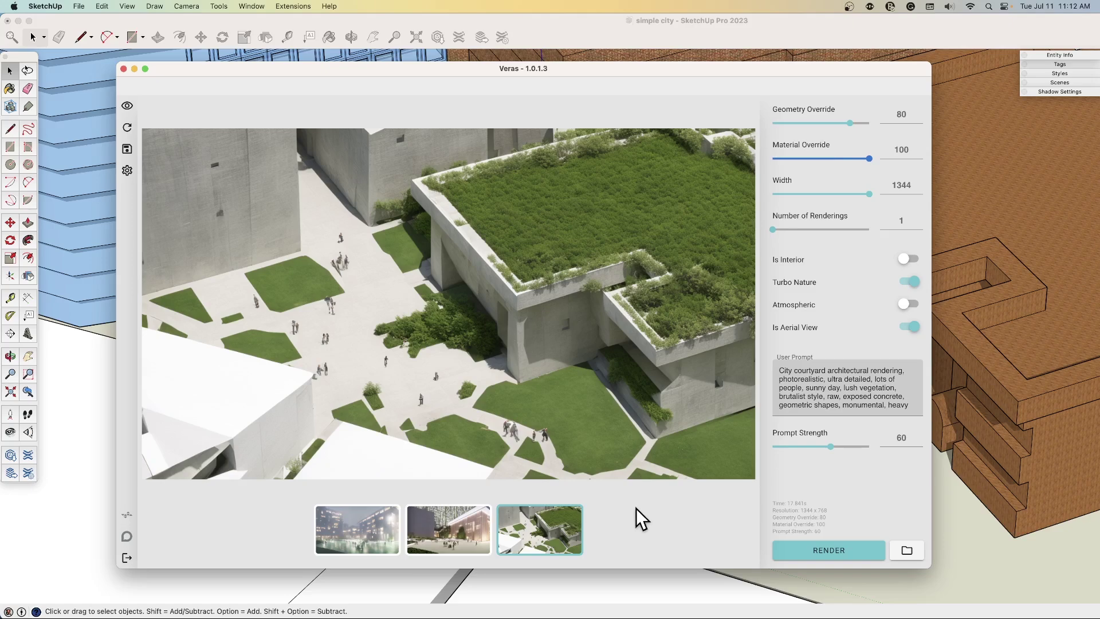
click(459, 538)
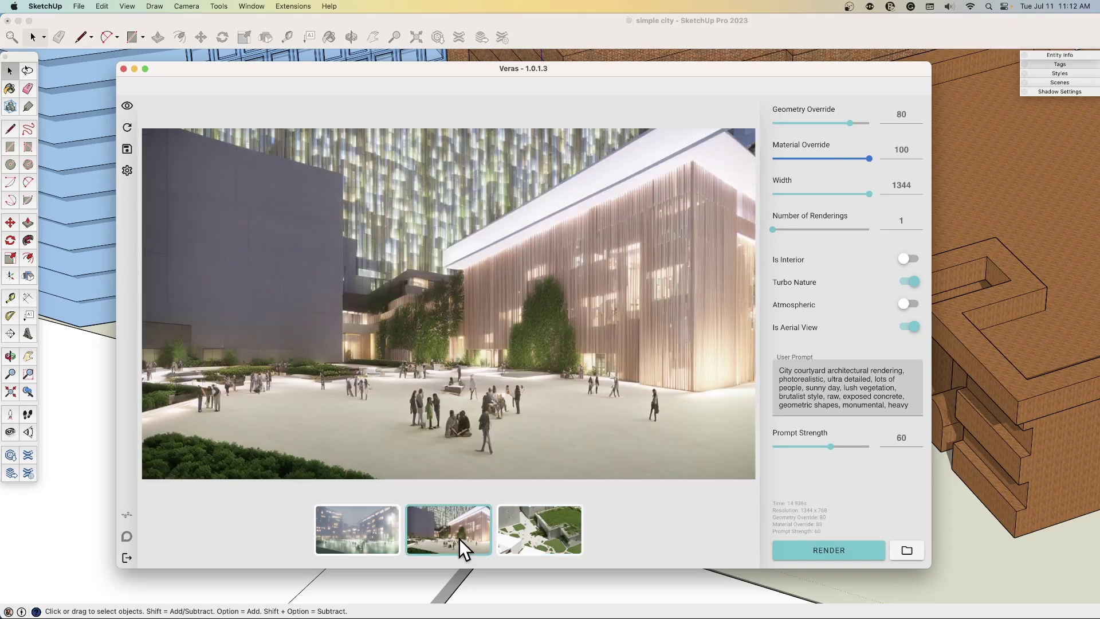
click(358, 524)
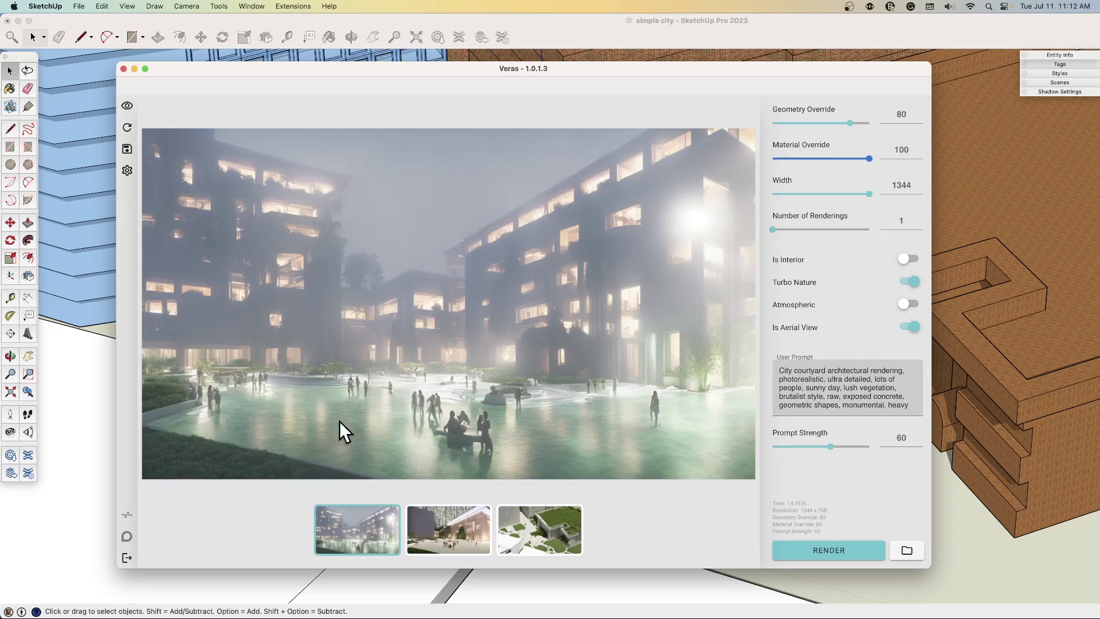
click(455, 542)
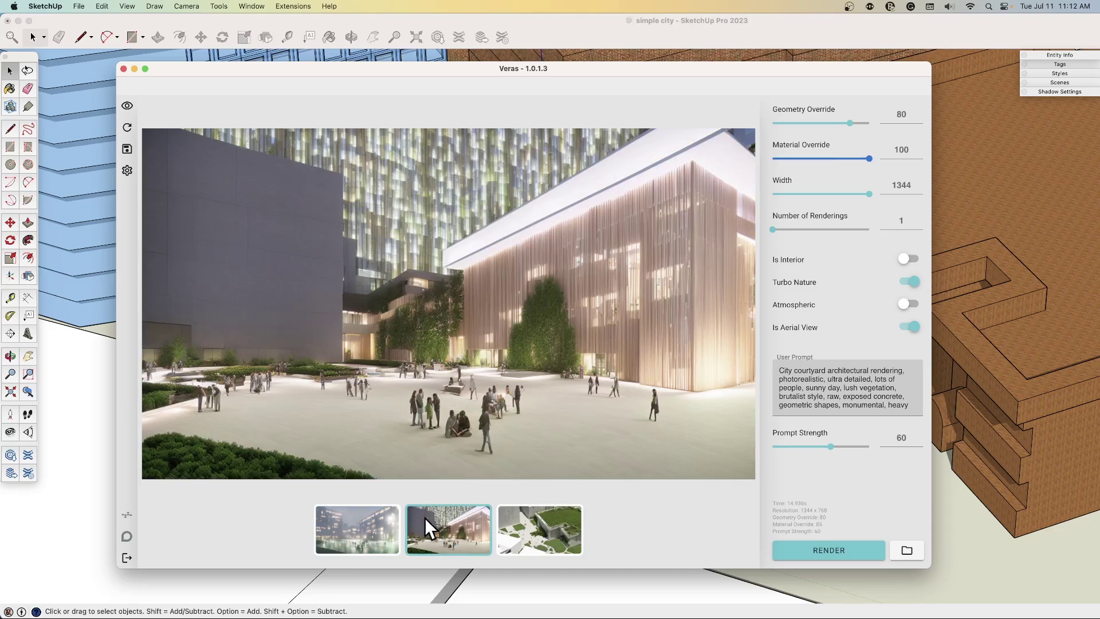
click(398, 520)
click(461, 517)
click(529, 534)
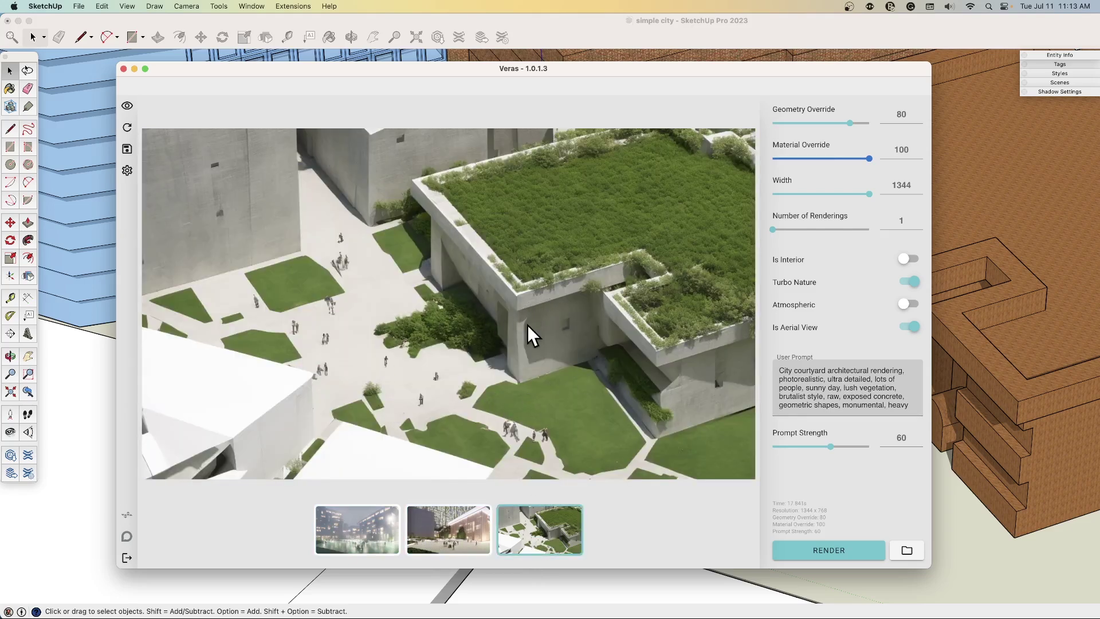
Step: Save the aerial render as PNG 'Veras Rendering_3' in Documents, with the prompt phrases as tags
drag(910, 406, 762, 369)
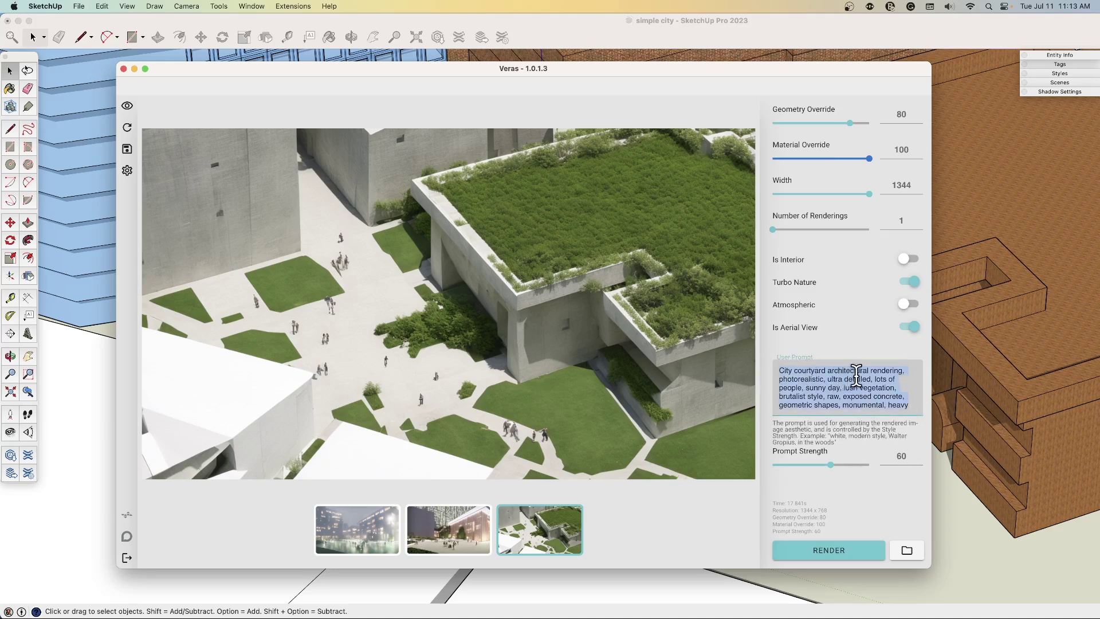
click(667, 513)
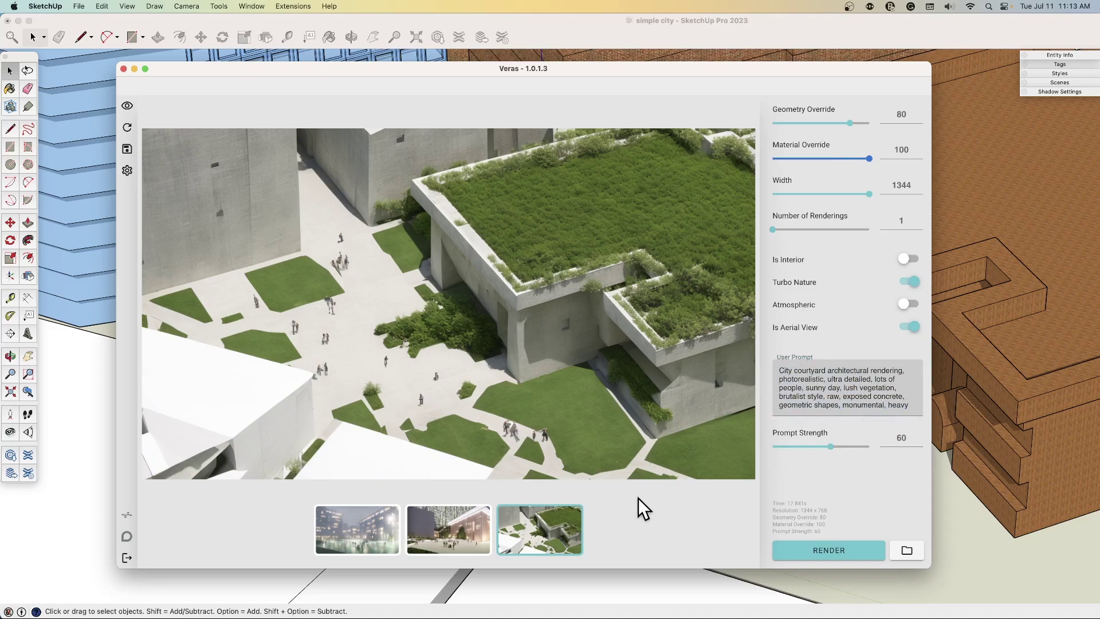
click(128, 152)
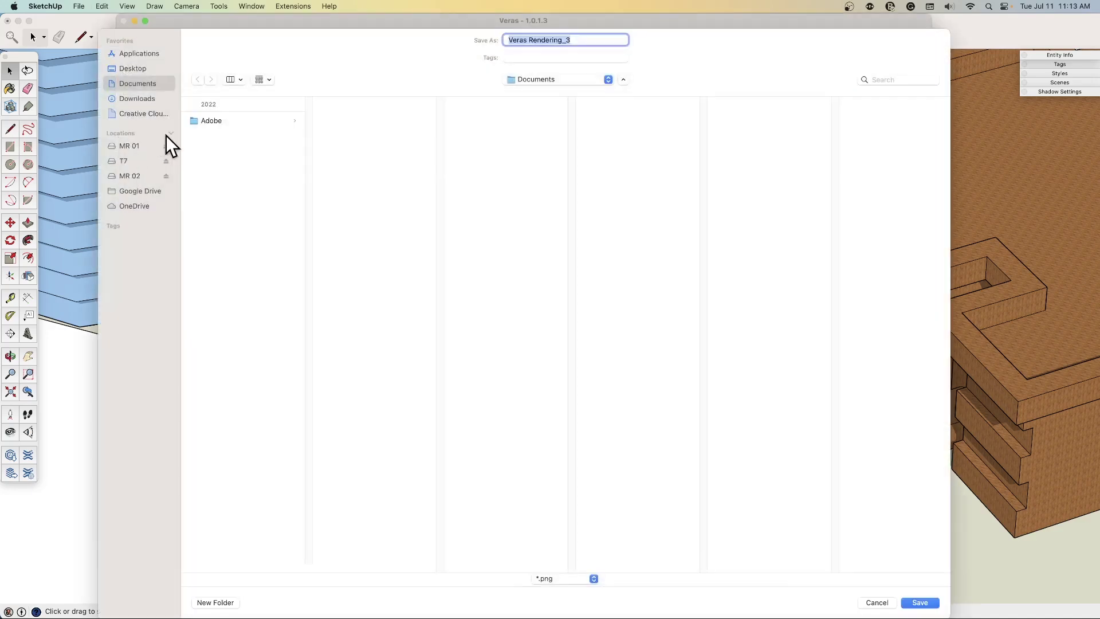
click(518, 57)
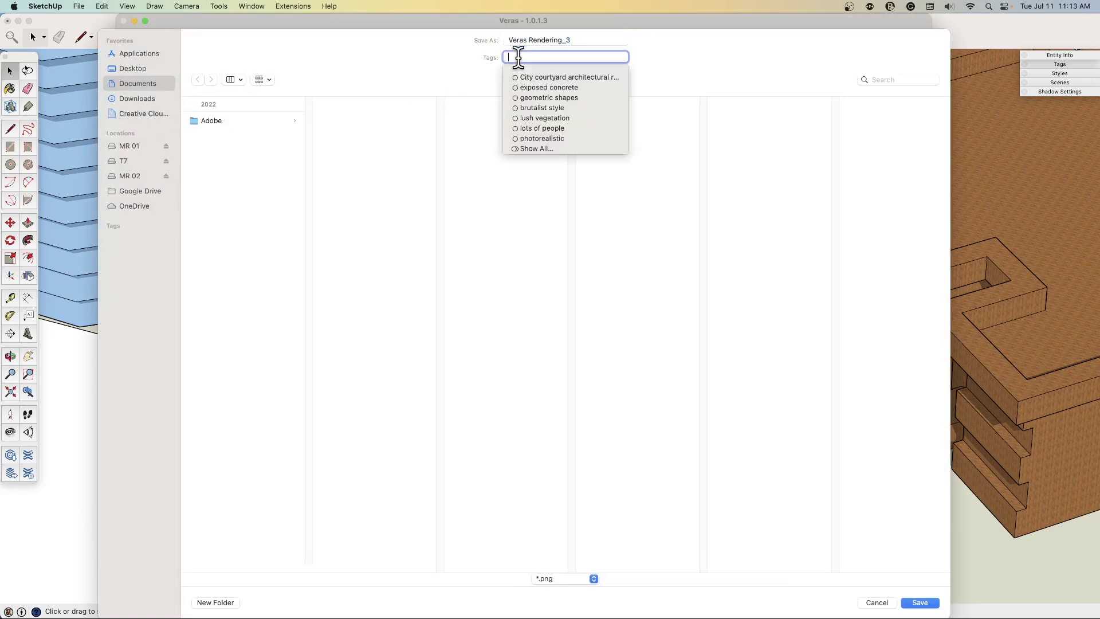
text(monumental, heavy,)
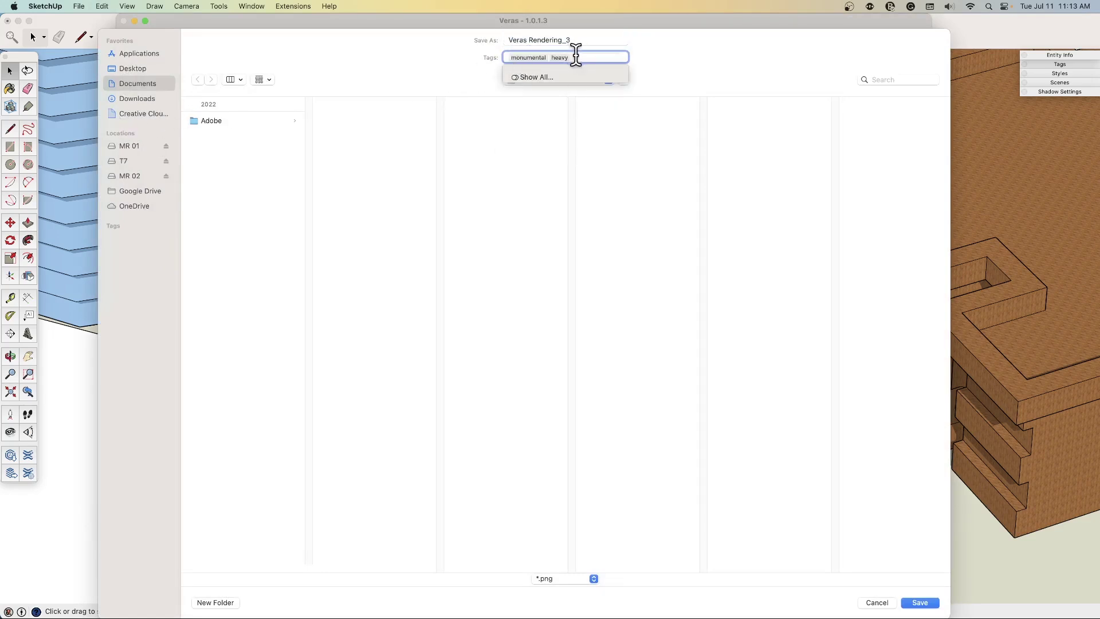
click(663, 55)
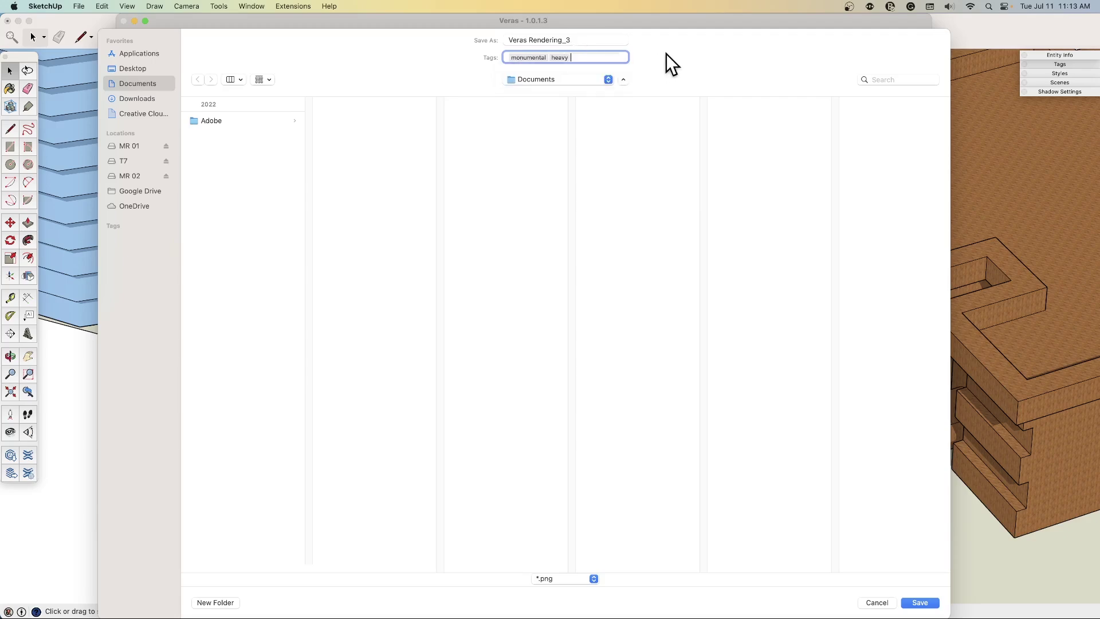
click(920, 602)
Step: In Finder, Quick Look Veras Rendering_3.png in Documents and inspect its tags
key(super+Tab)
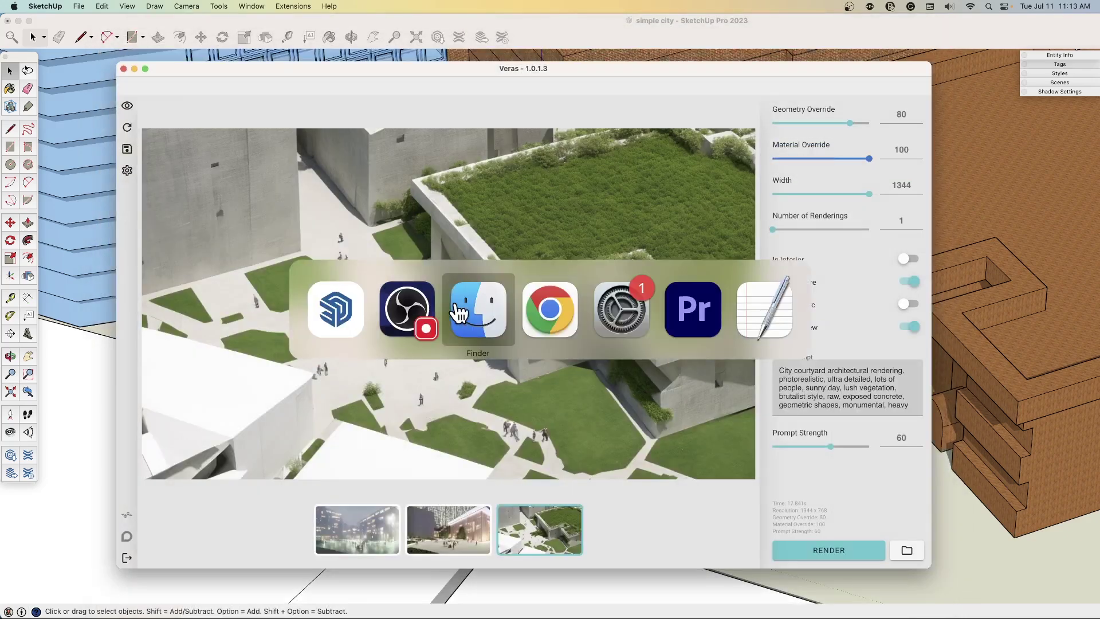
click(480, 307)
click(330, 62)
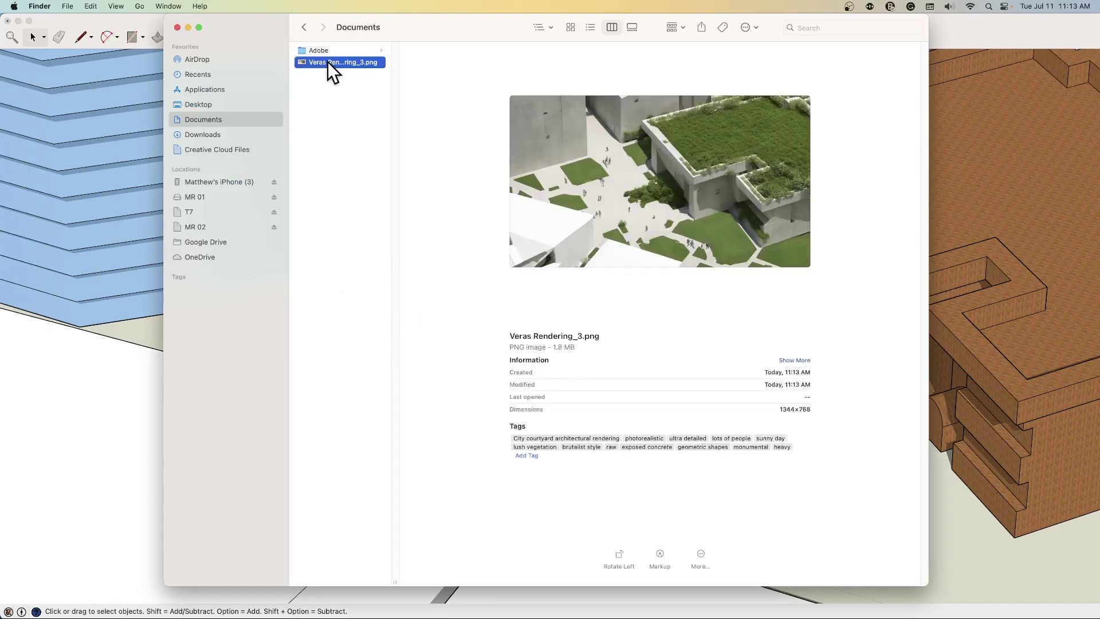
key(space)
key(space)
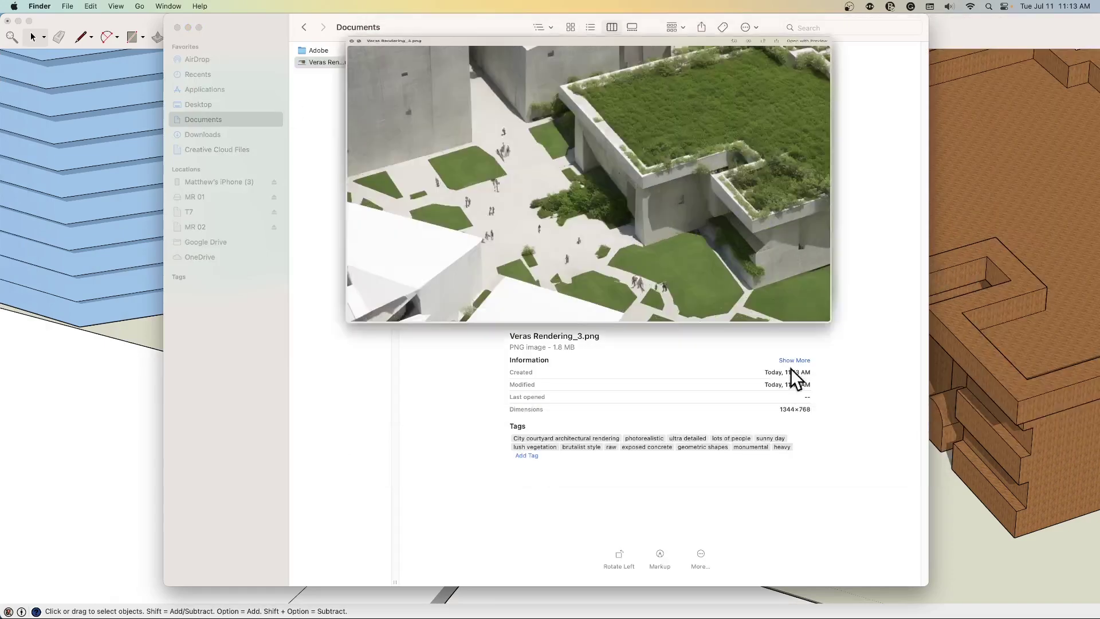
key(space)
key(space)
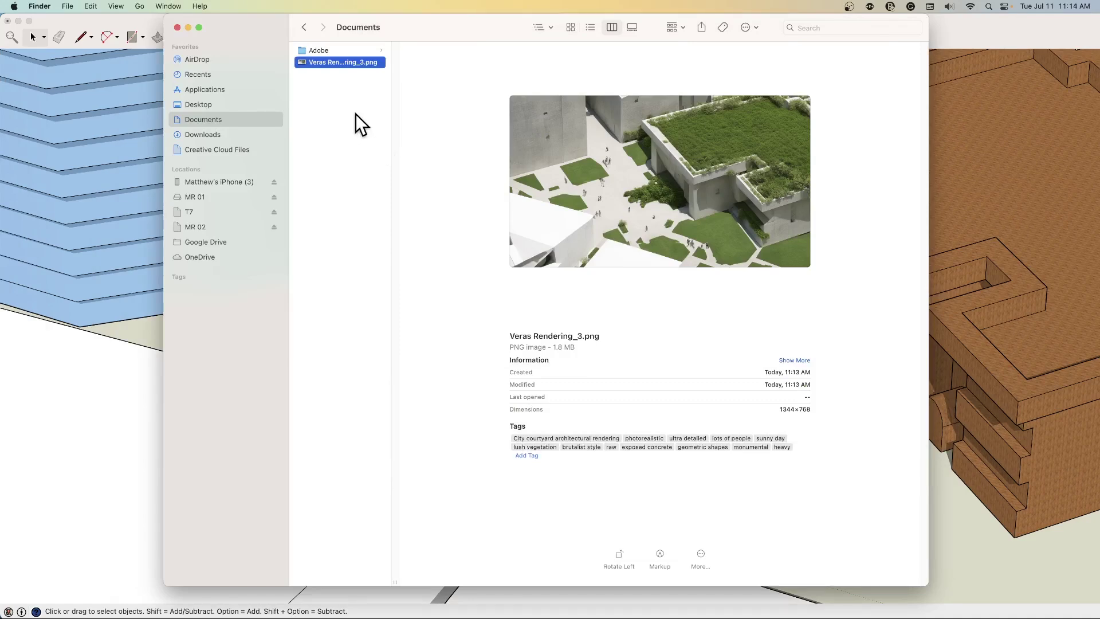
key(space)
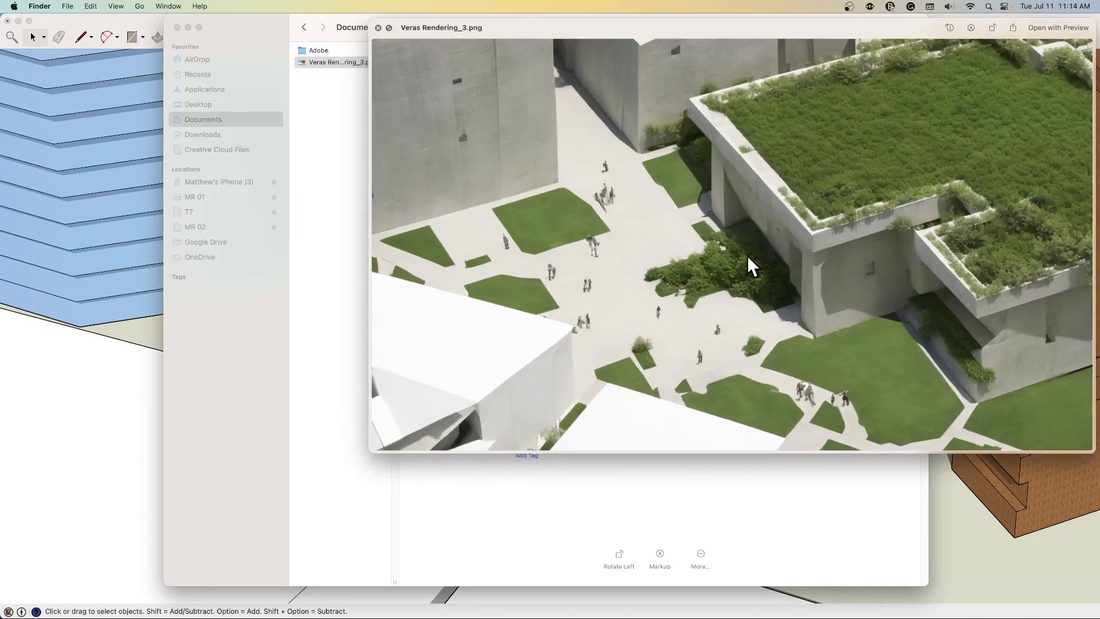
key(space)
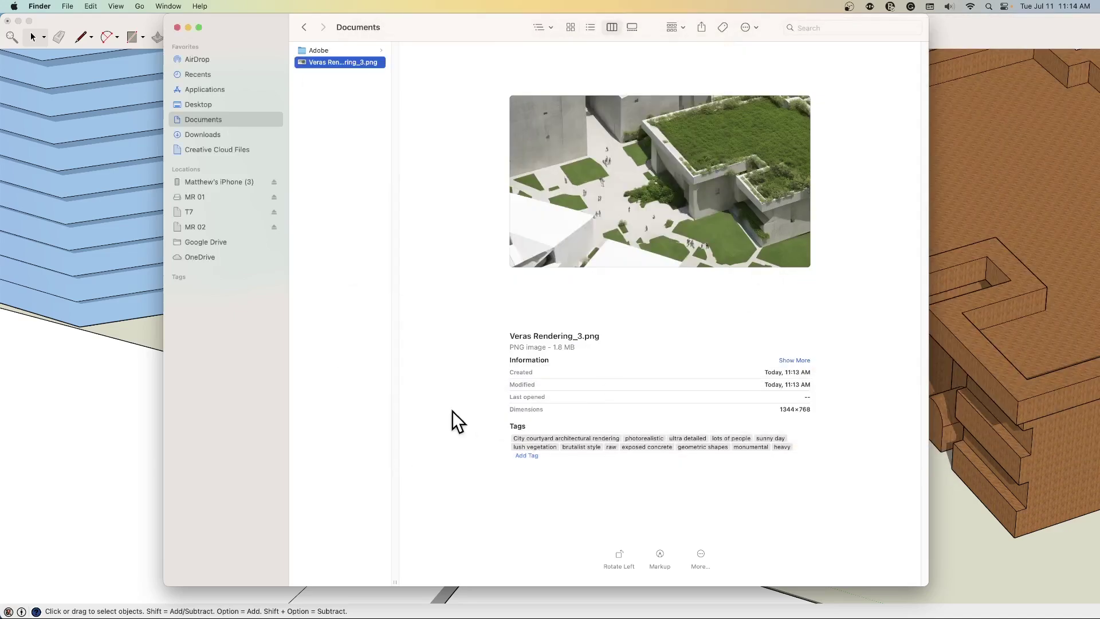
click(800, 445)
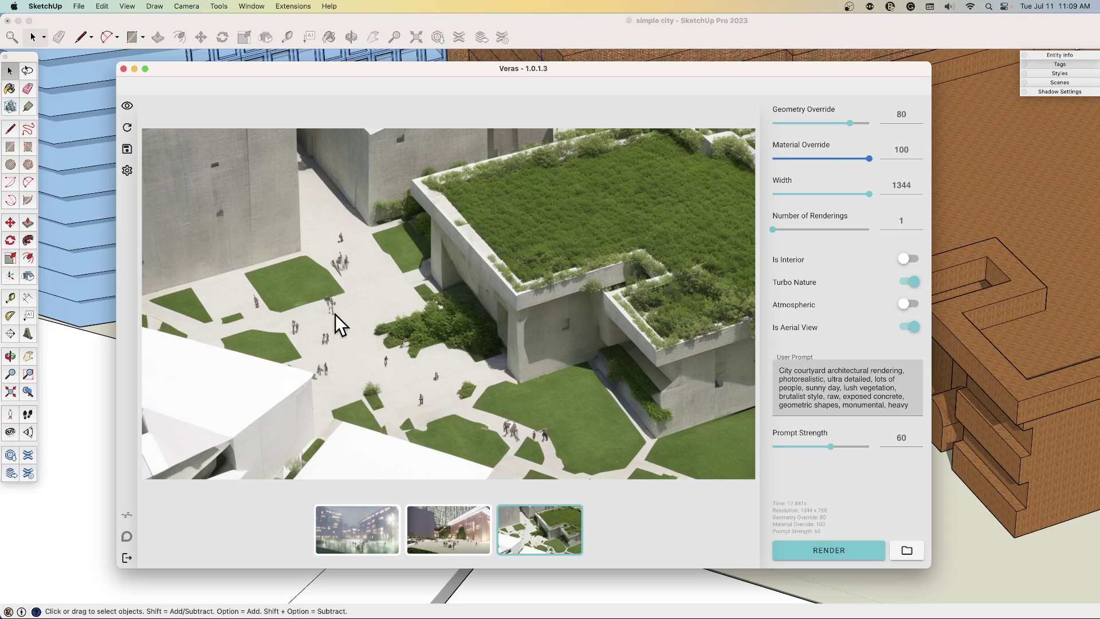
Step: Toggle Veras's eye icon to glance at the model view, then return to the aerial render
click(127, 106)
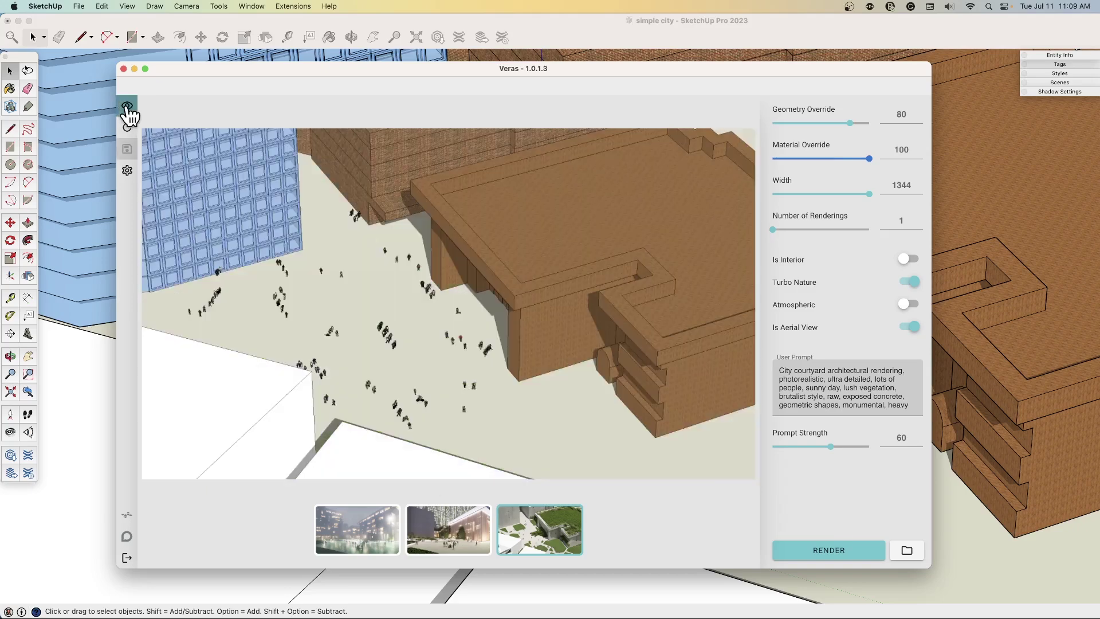
click(127, 107)
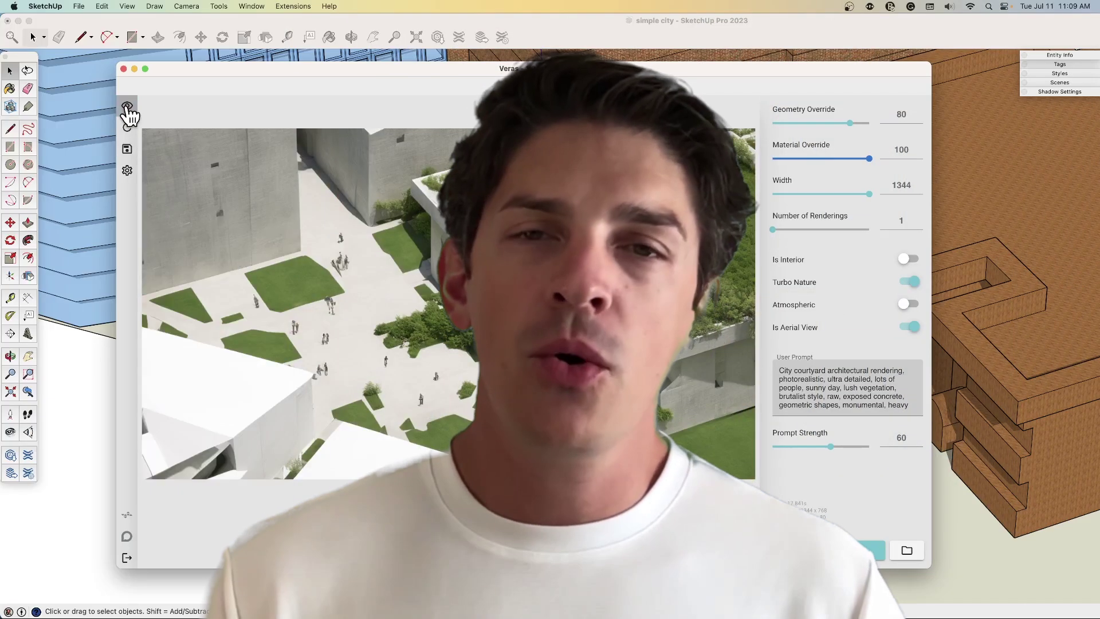